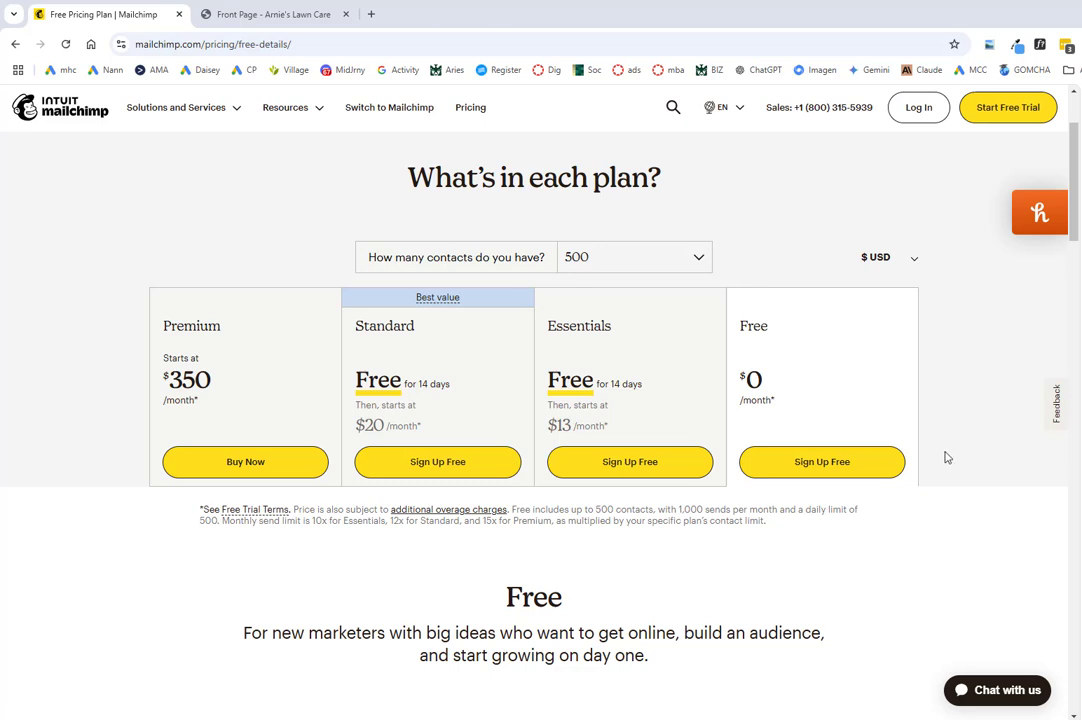
Step: Sign up for a free-plan Mailchimp account with email, username and password
left_click(824, 468)
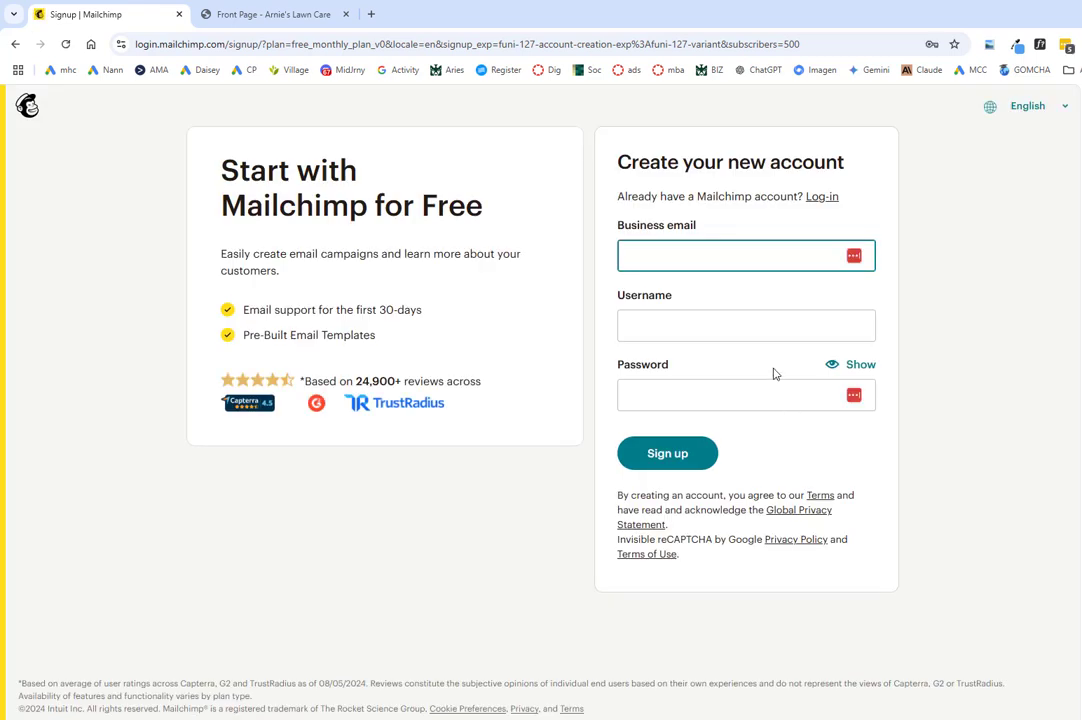
left_click(660, 456)
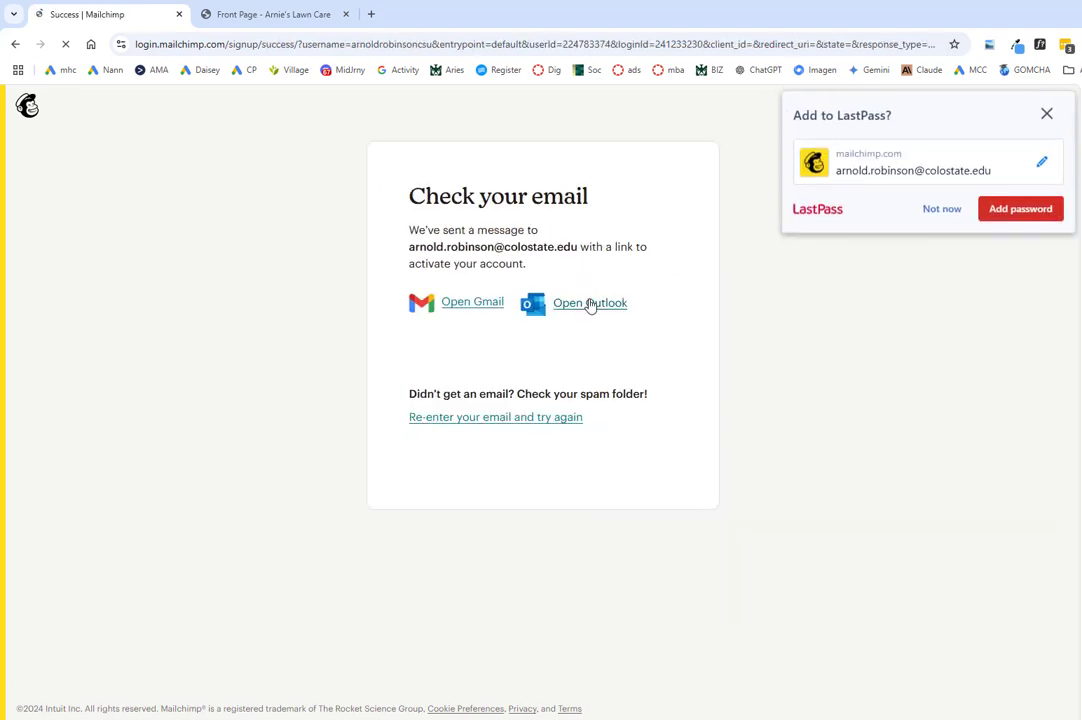
Step: Save the login, activate the account from the Outlook email, and log in with 'Keep me logged in' ticked
left_click(1010, 213)
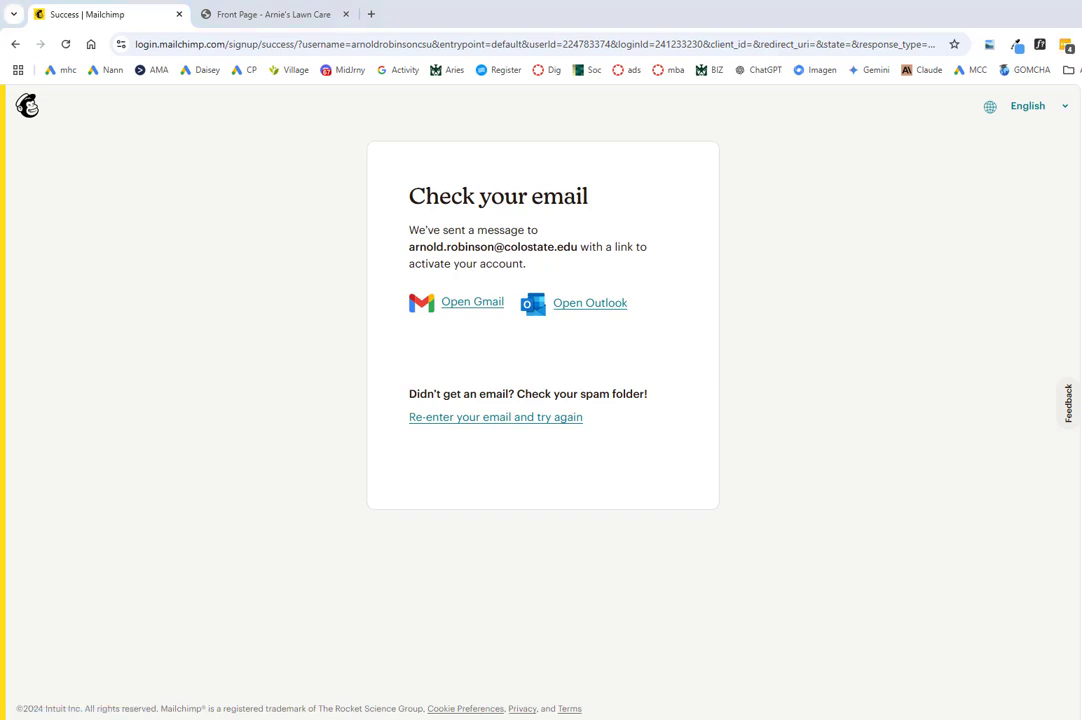
left_click_drag(1081, 230, 666, 107)
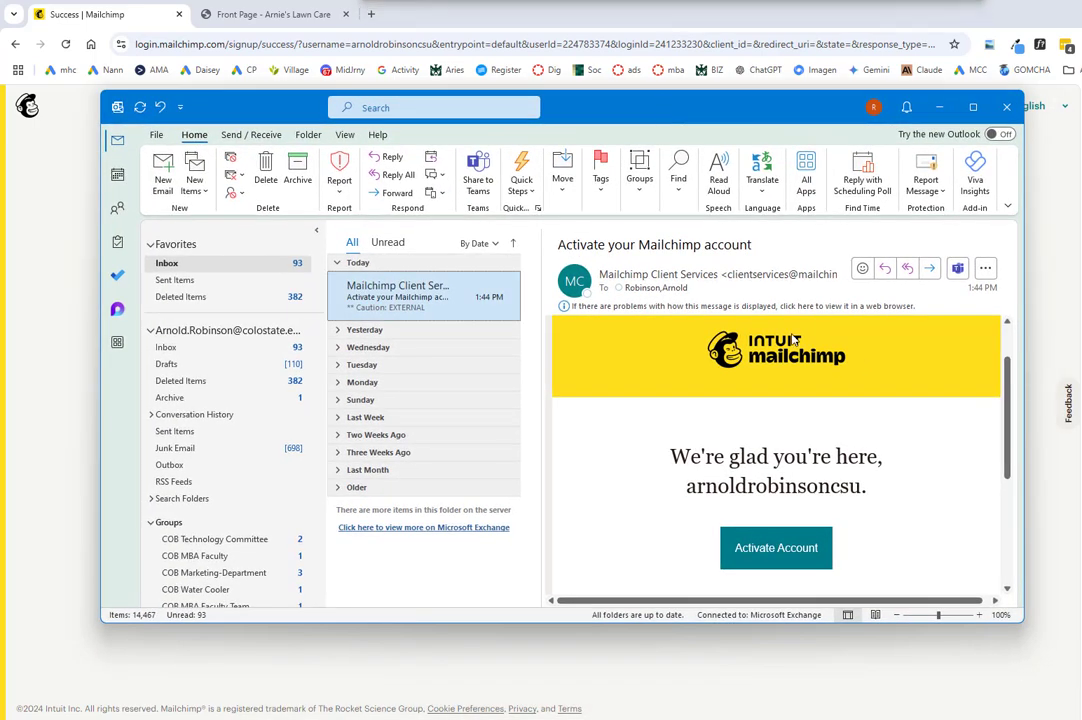
left_click(755, 546)
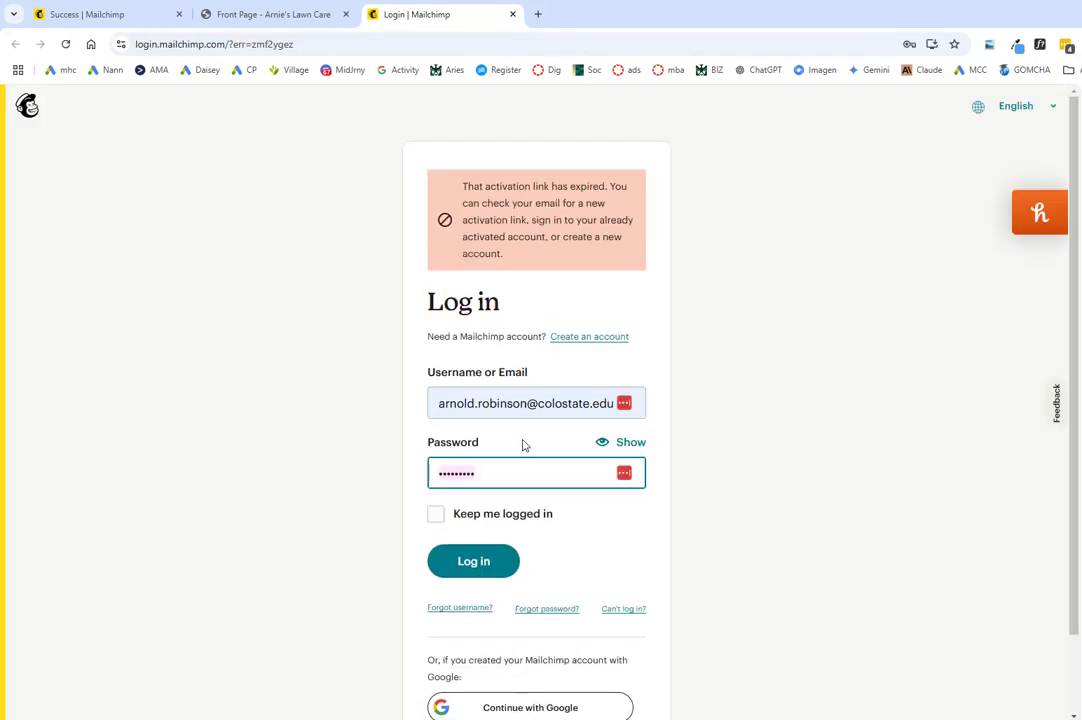
left_click(440, 516)
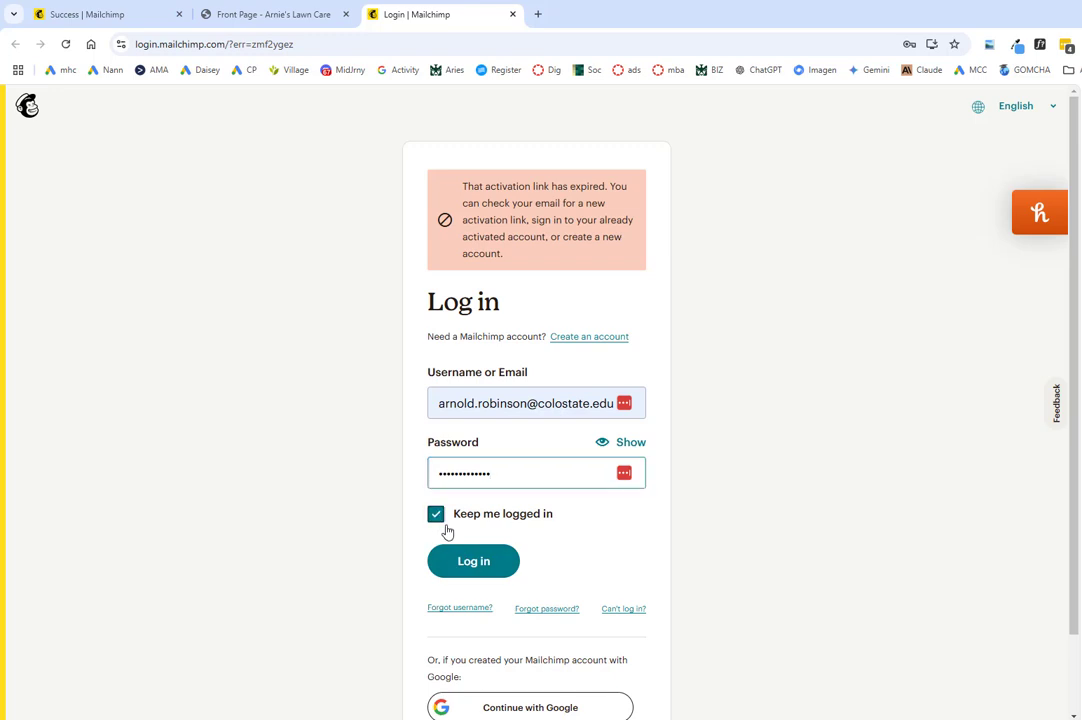
left_click(474, 570)
Step: Log in, continue past the profile, and submit the pasted street address via its Google suggestion
left_click(474, 565)
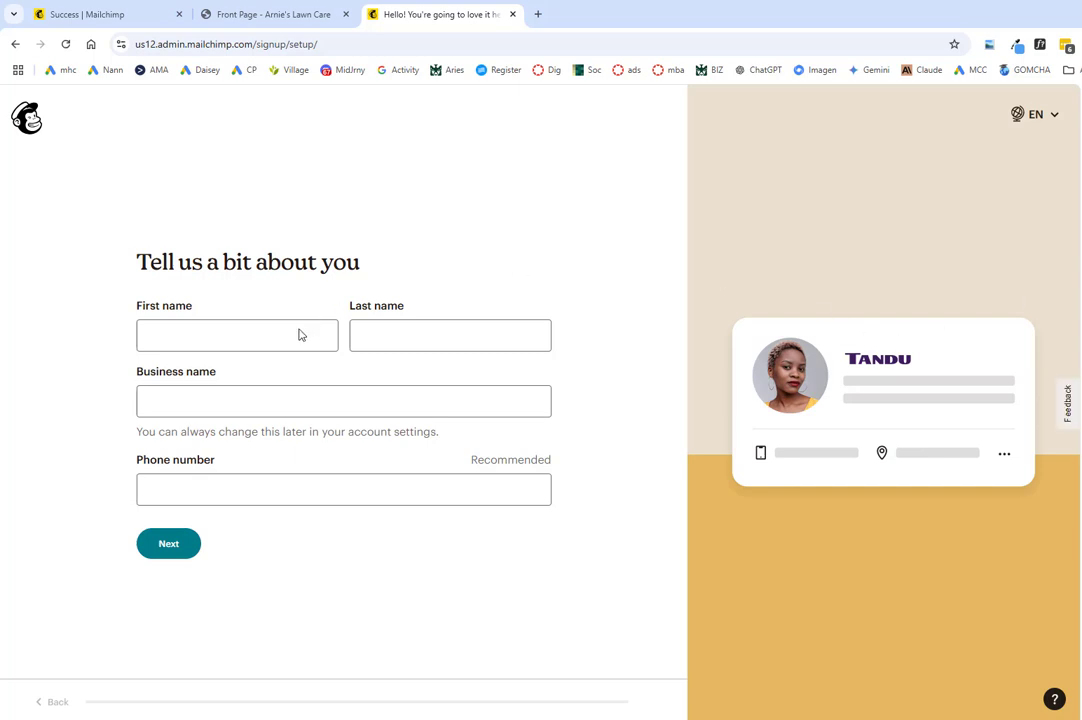
left_click(161, 548)
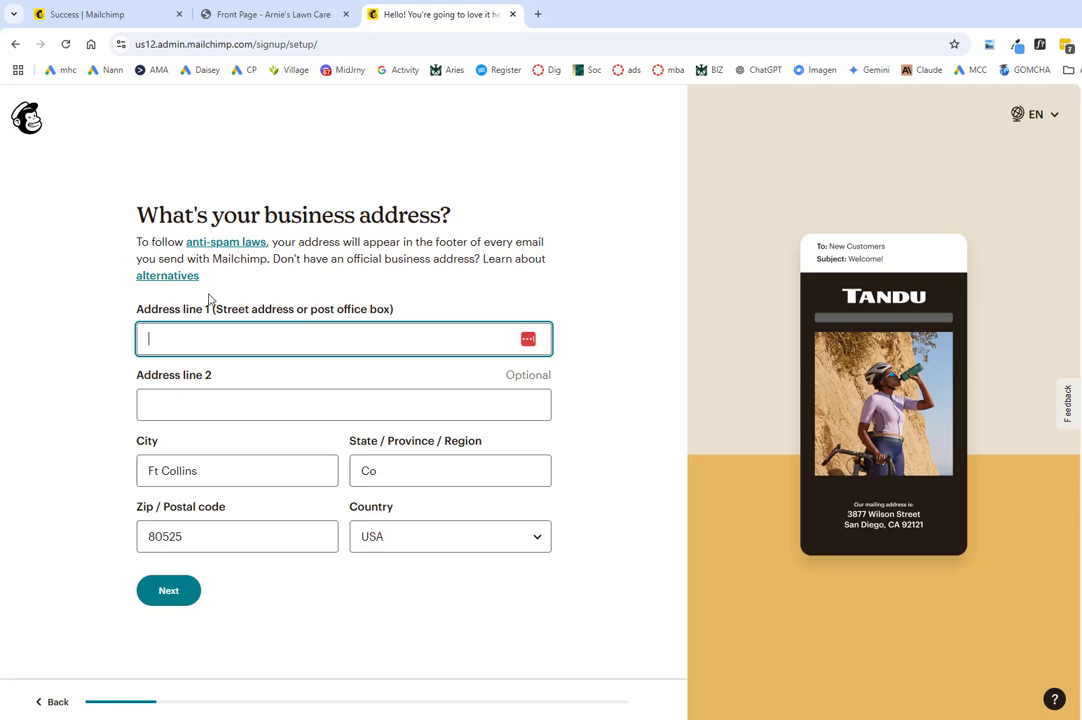
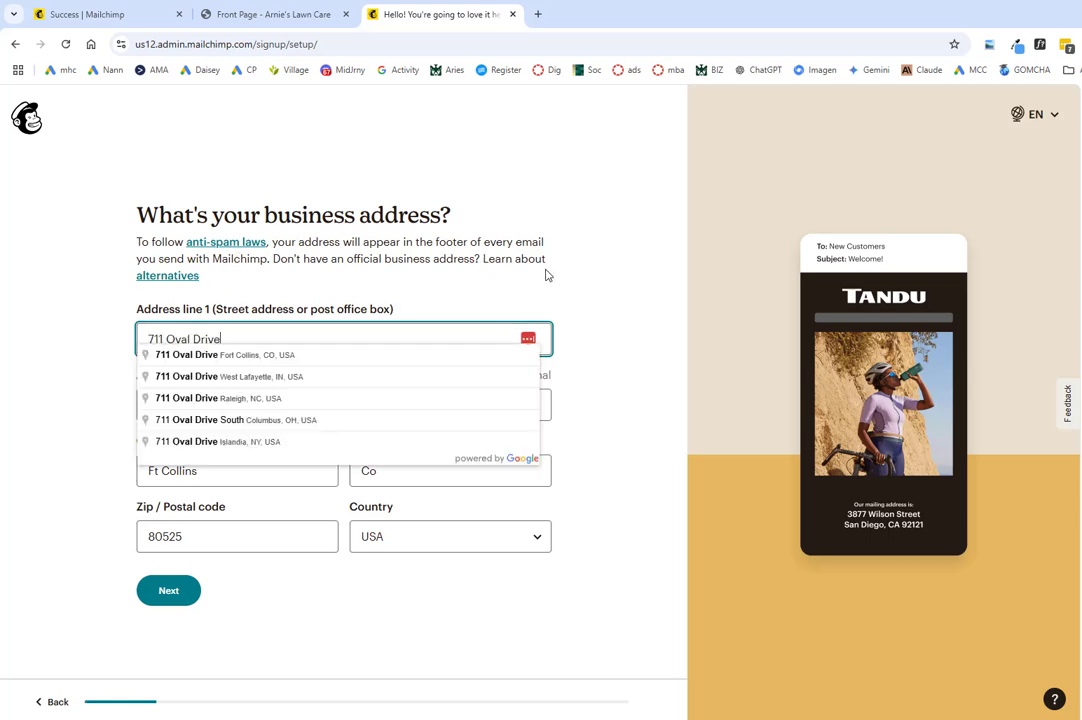
left_click(277, 356)
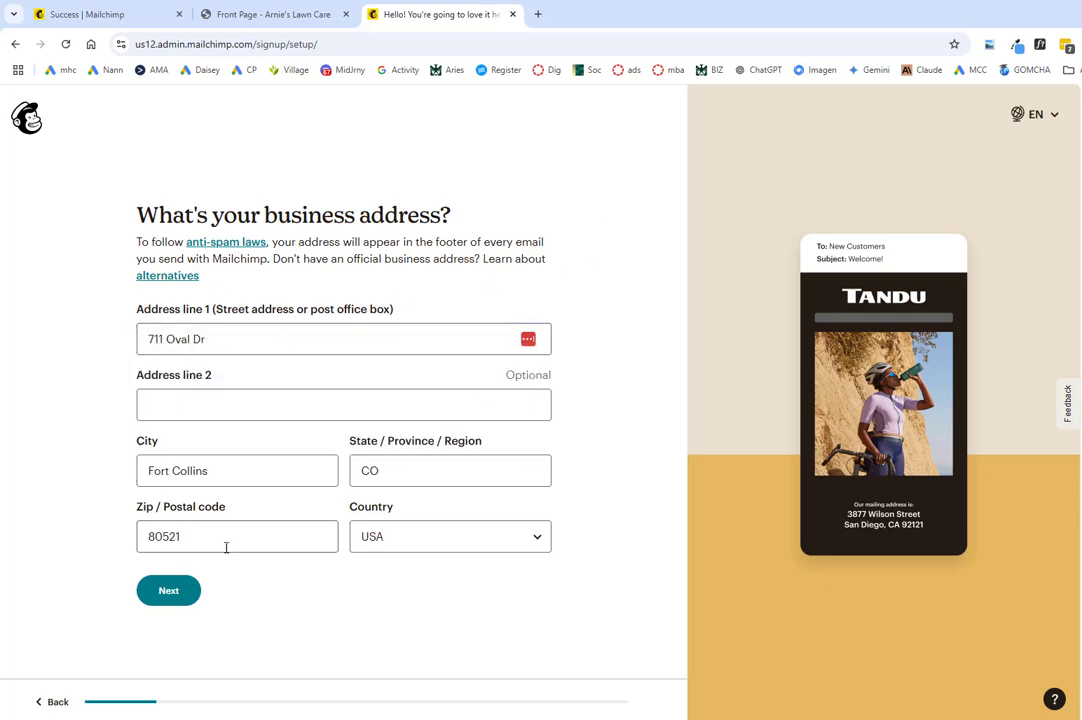
left_click(170, 591)
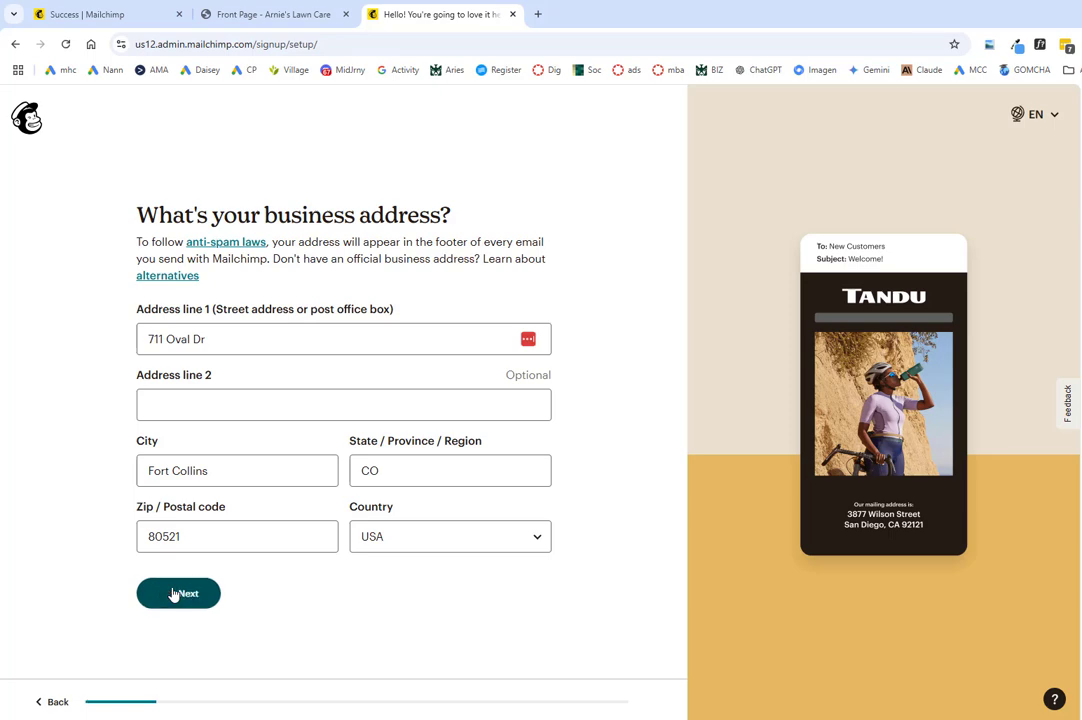
left_click(940, 273)
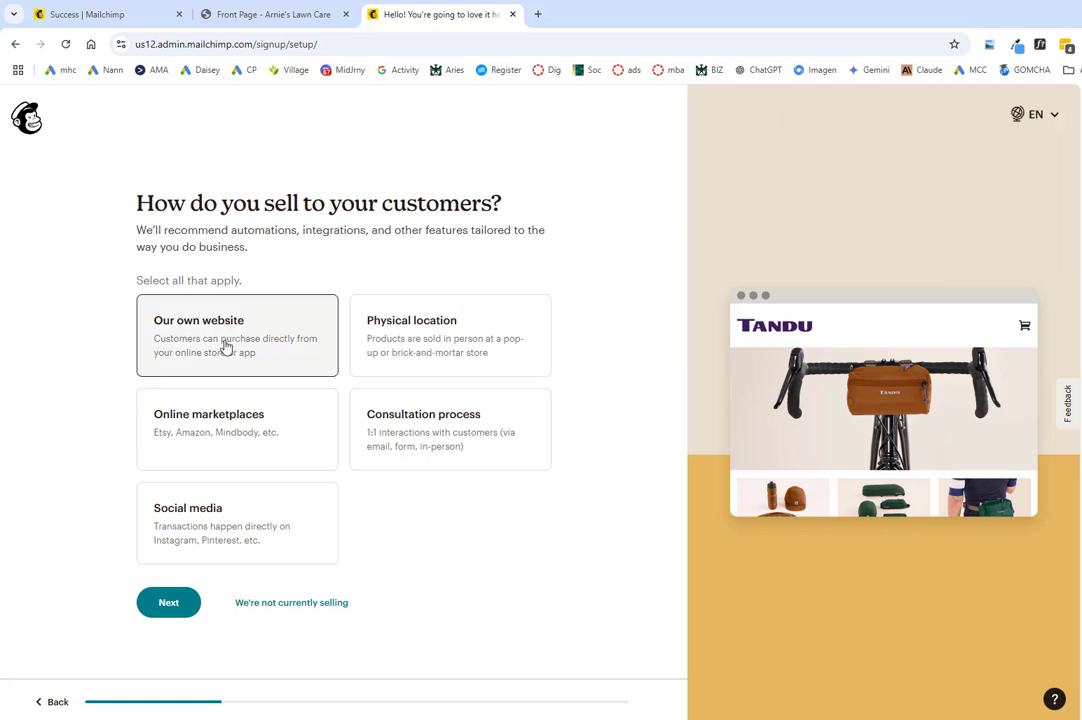
Step: Choose selling through our own website, then skip the goal and feature questions
left_click(226, 347)
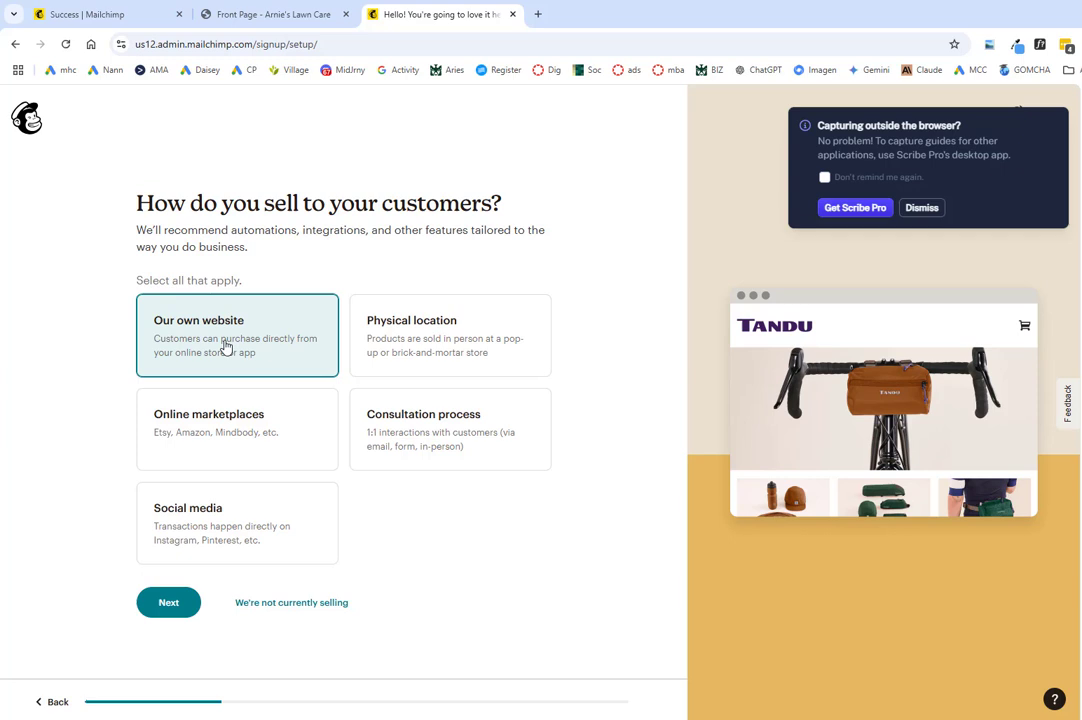
left_click(166, 608)
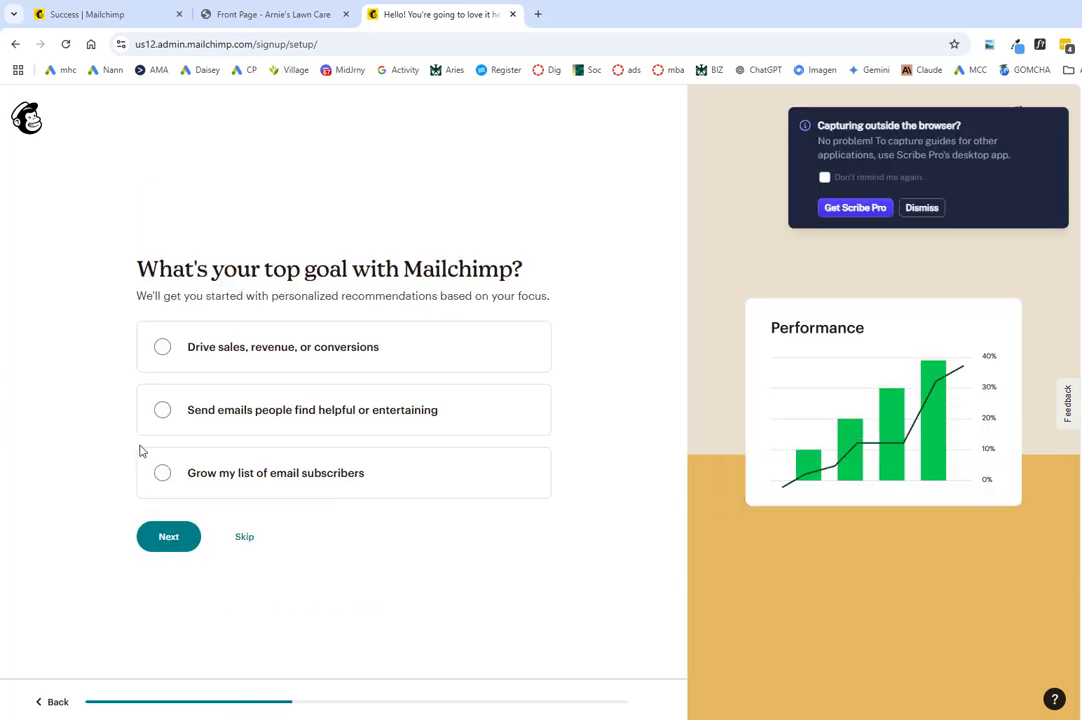
left_click(246, 541)
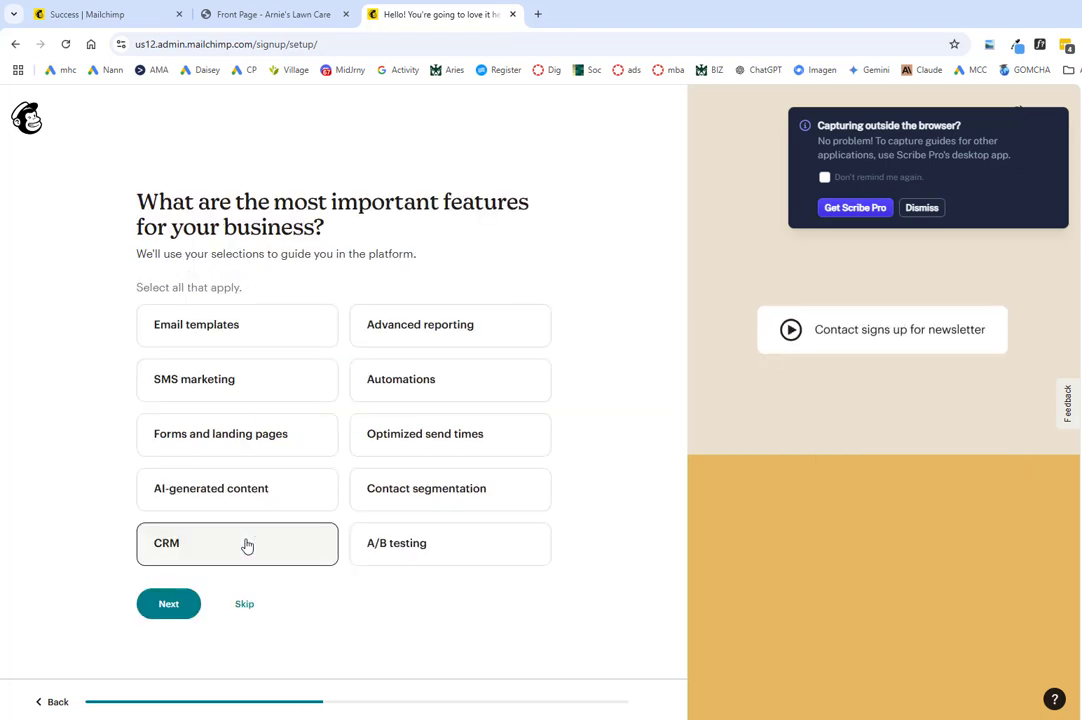
left_click(244, 605)
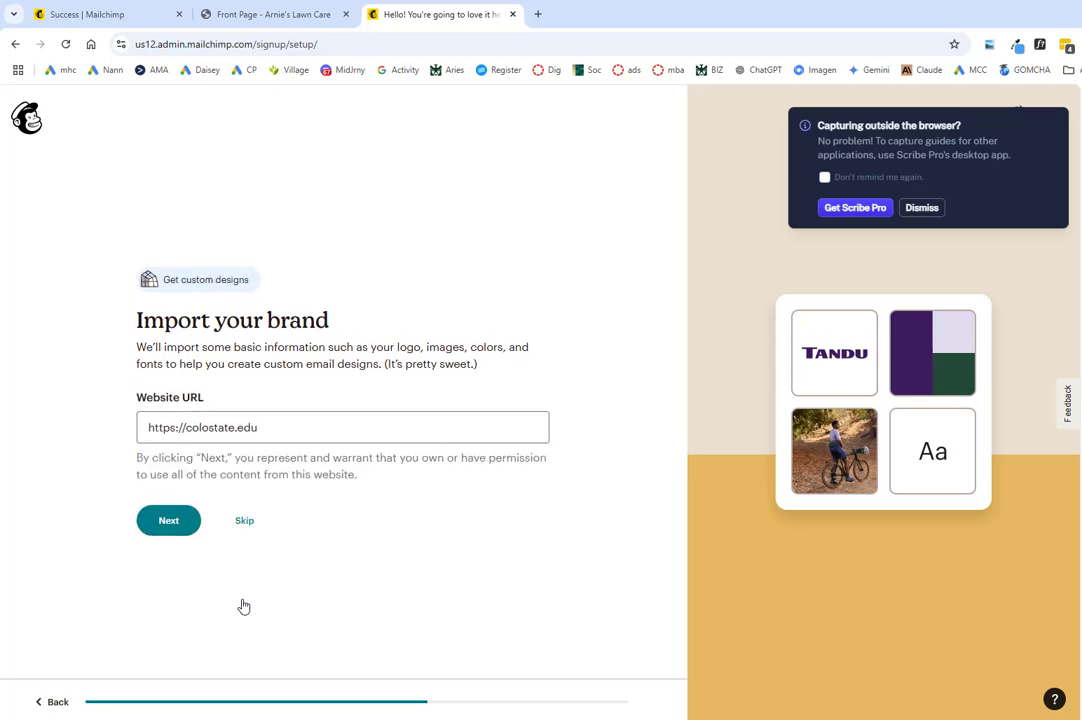
left_click(269, 13)
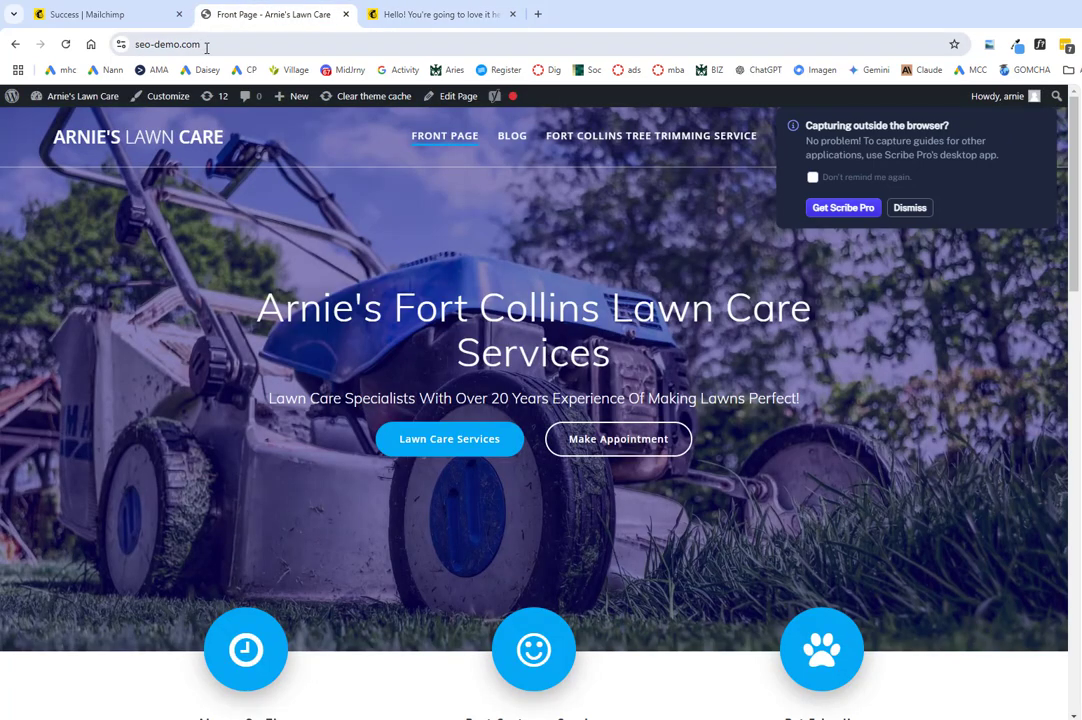
left_click(206, 46)
right_click(150, 48)
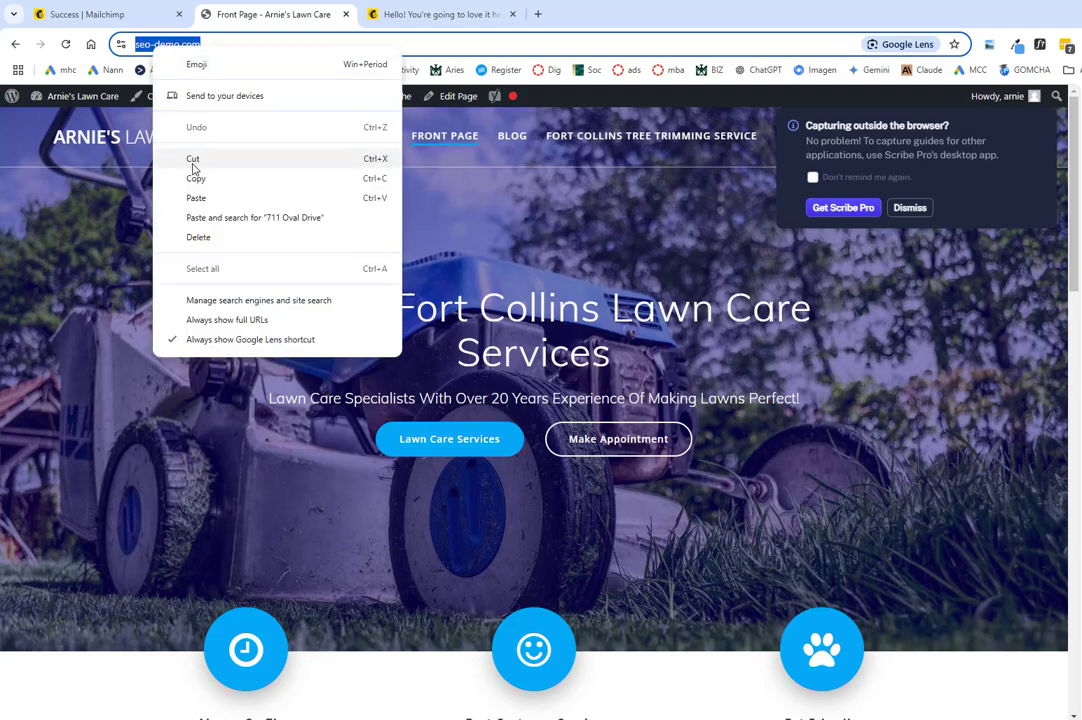
left_click(196, 178)
left_click(395, 14)
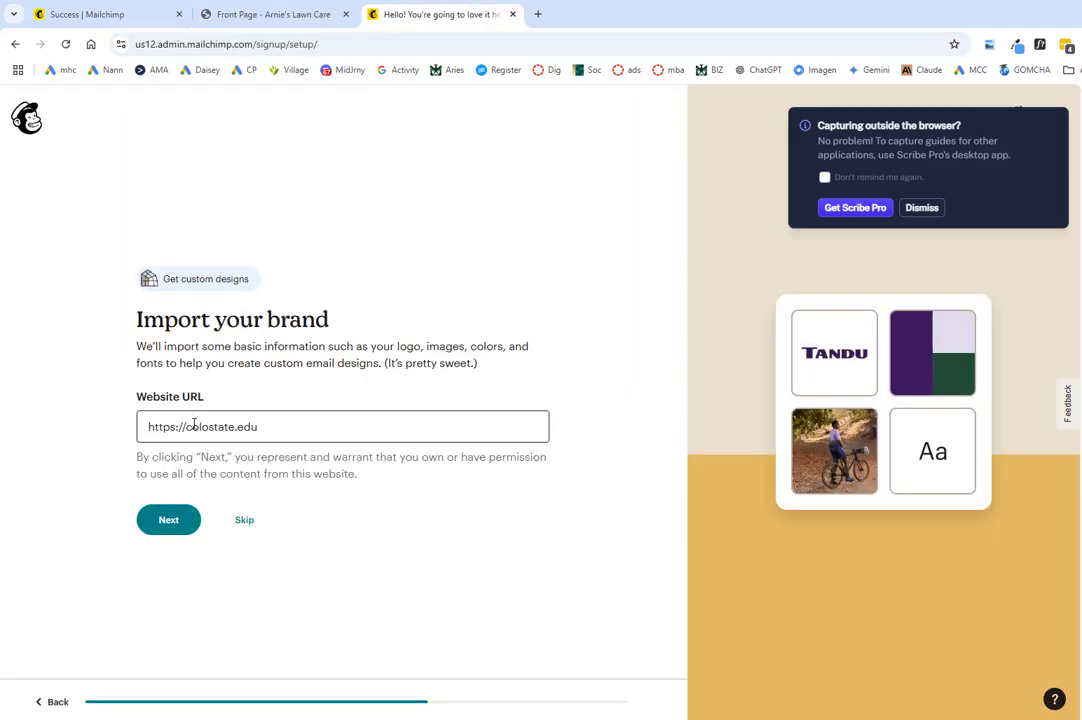
triple_click(194, 425)
right_click(194, 425)
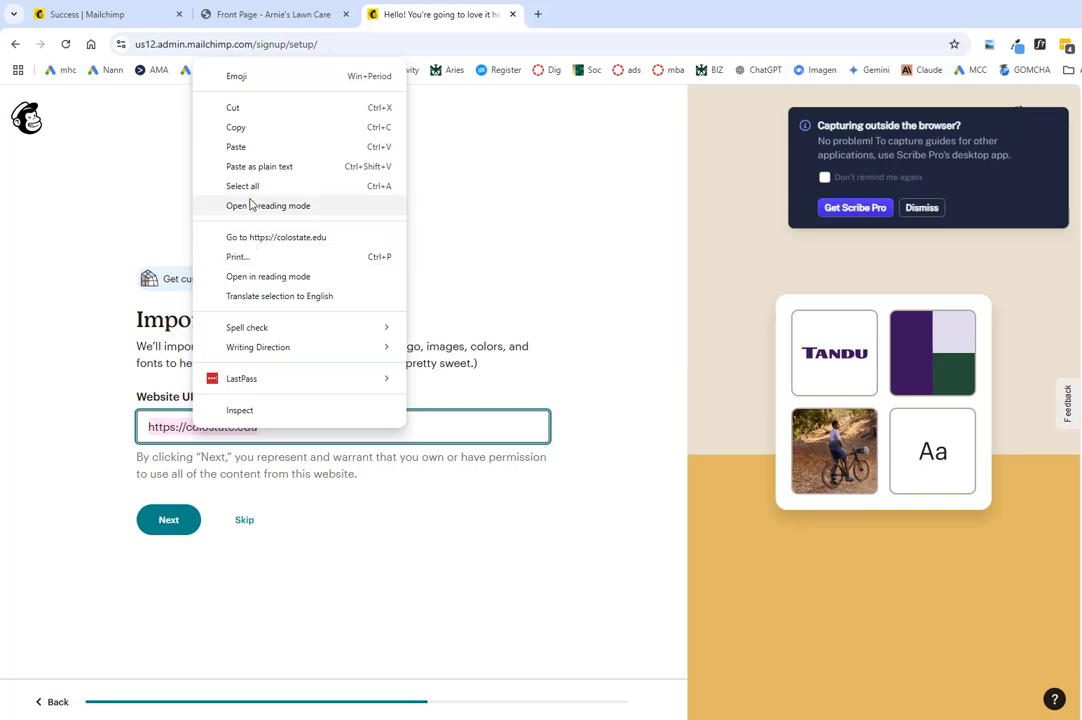
left_click(236, 147)
left_click(172, 524)
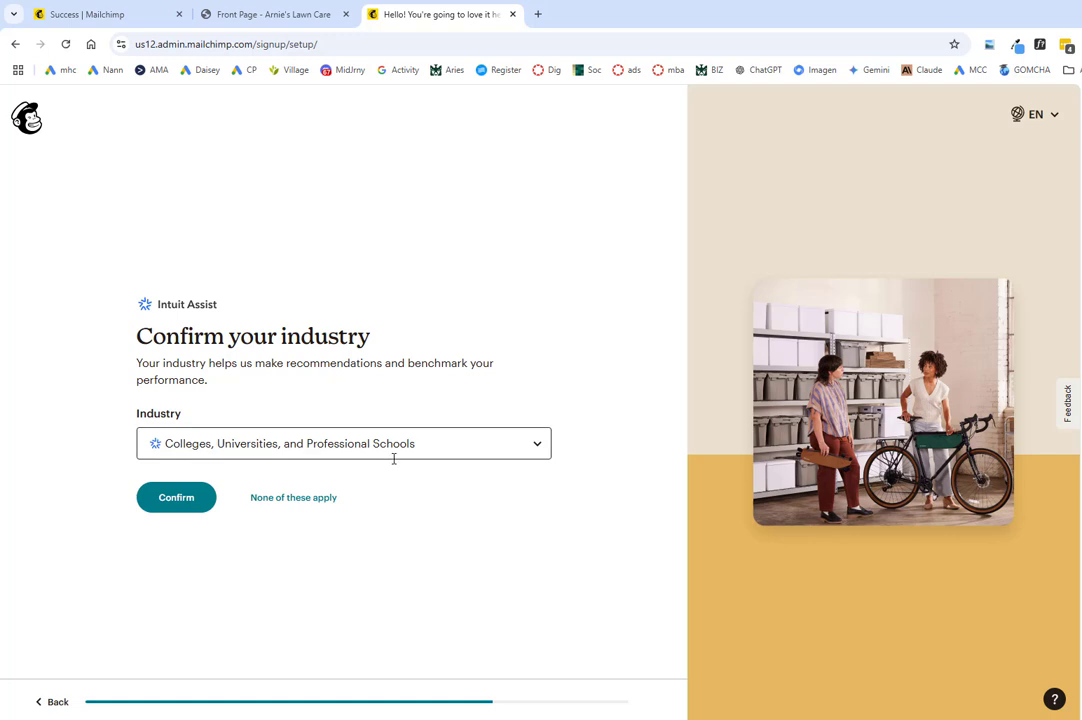
Step: Confirm the suggested industry, pick the 0 - 500 contact range, and scroll to the plan cards
left_click(197, 505)
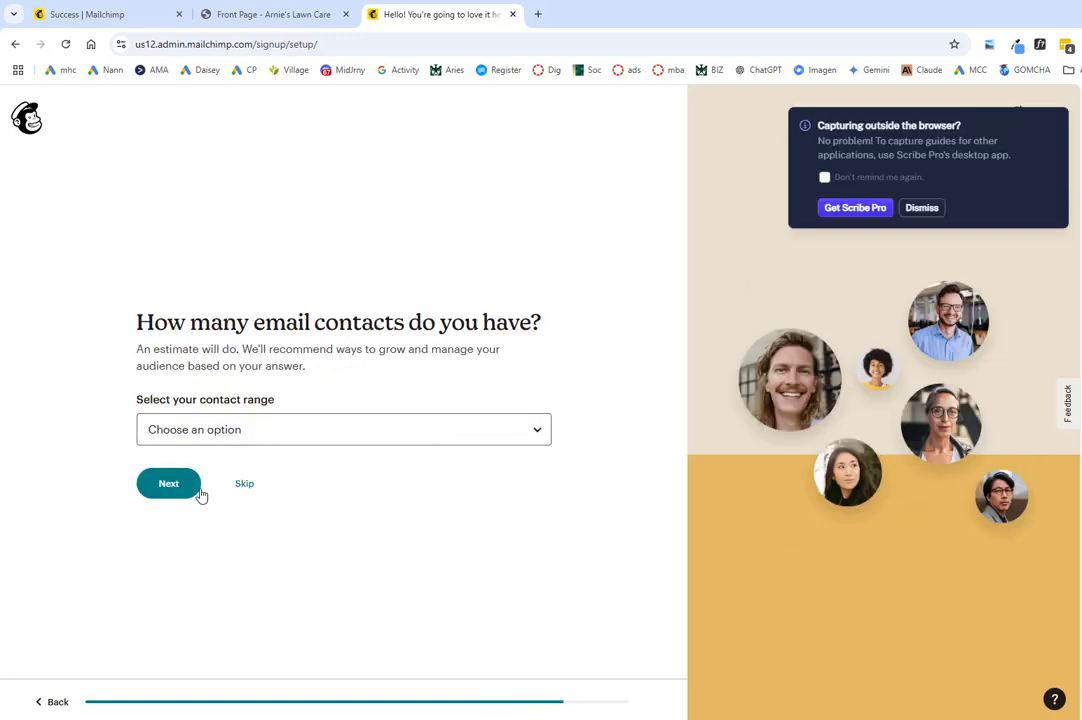
left_click(266, 435)
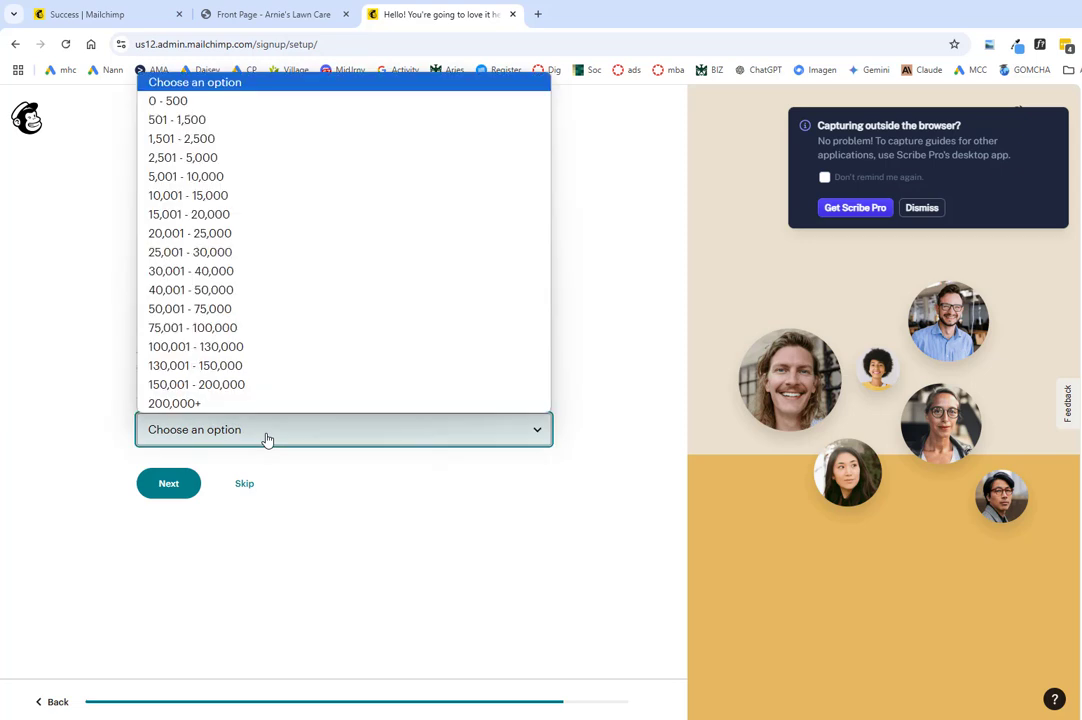
left_click(181, 102)
left_click(171, 486)
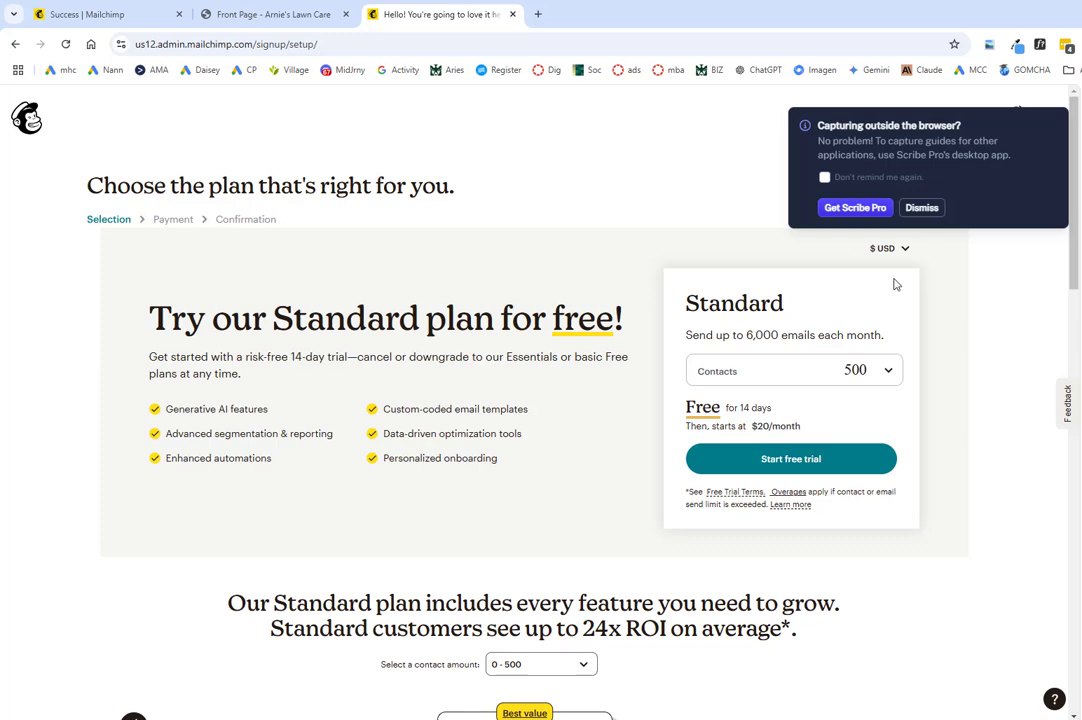
left_click(921, 208)
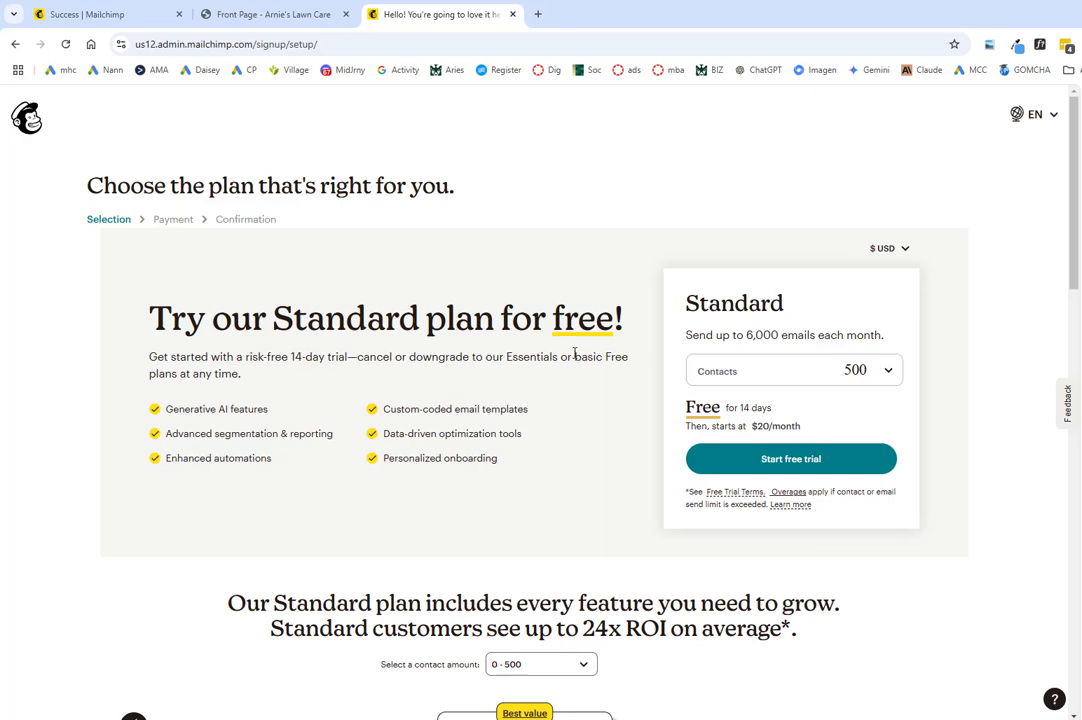
scroll(575, 355, "down", 4)
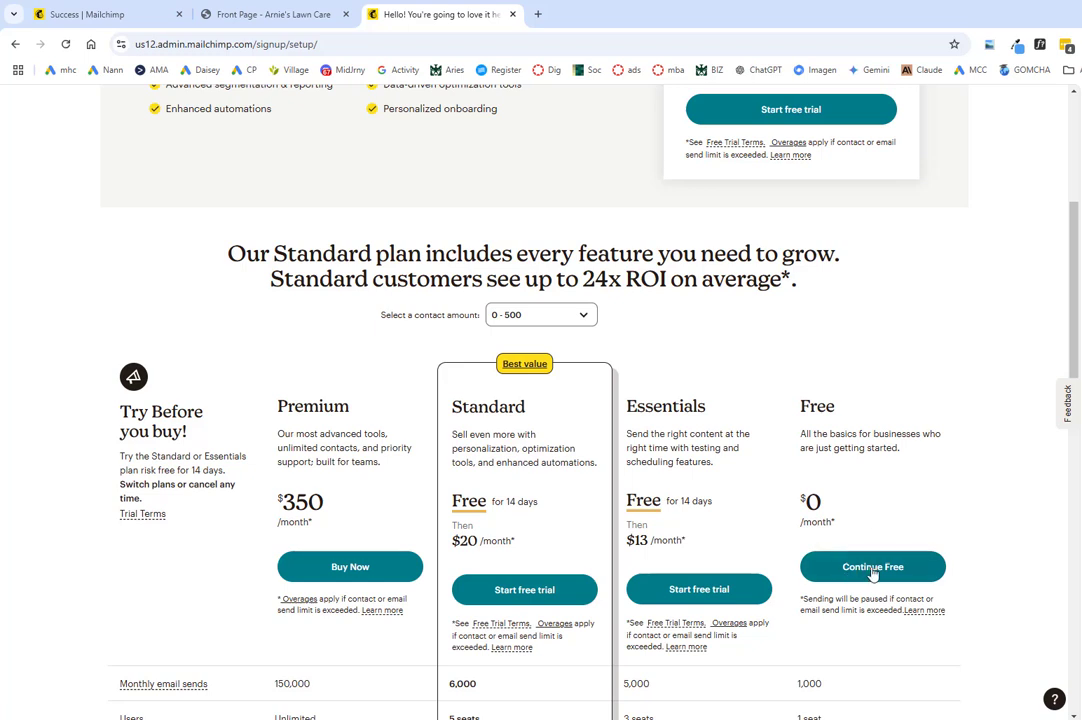
Step: Continue on the Free plan, then load /account/api and scroll to Your API keys
left_click(881, 570)
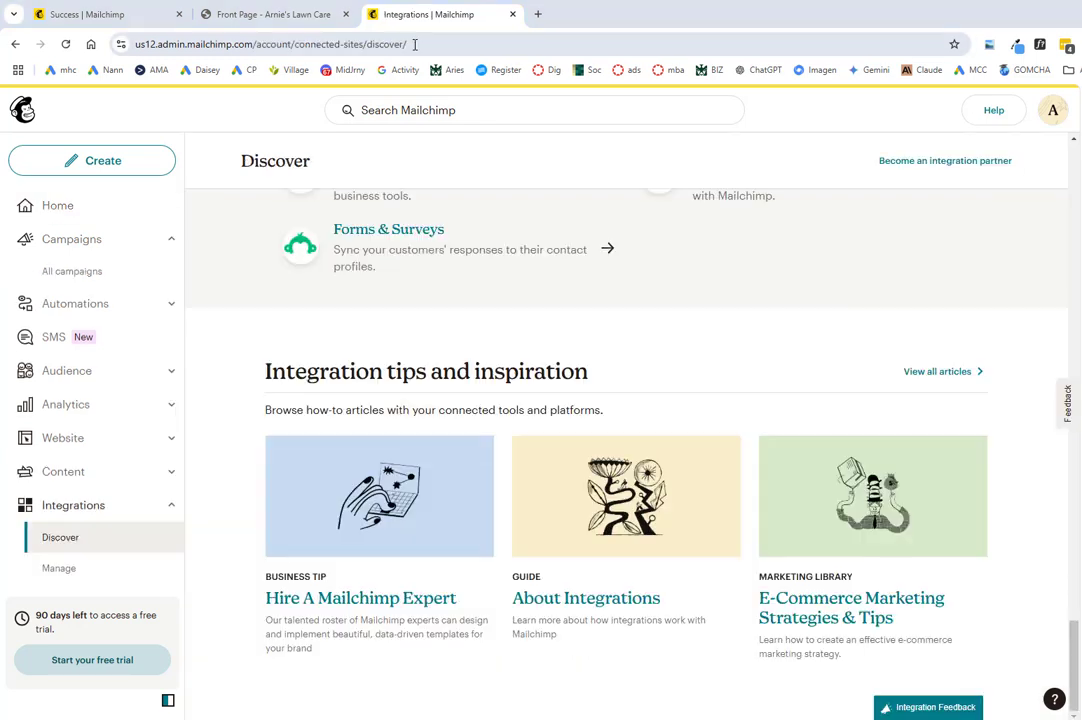
left_click(383, 44)
left_click_drag(406, 44, 294, 51)
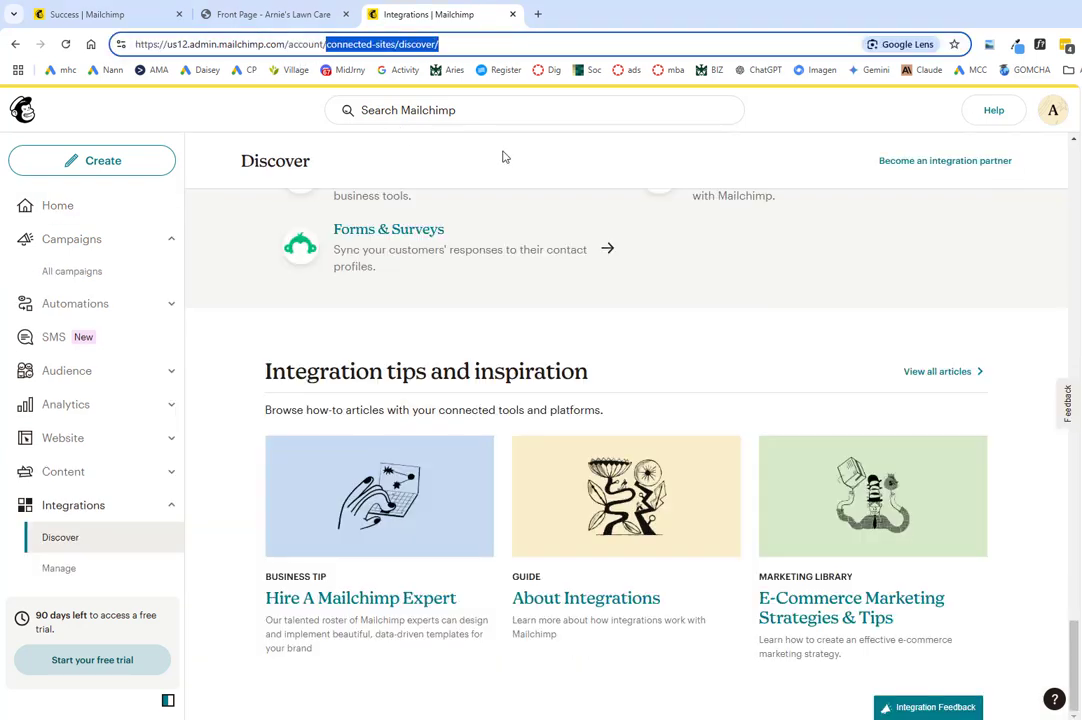
type("api")
key("Return")
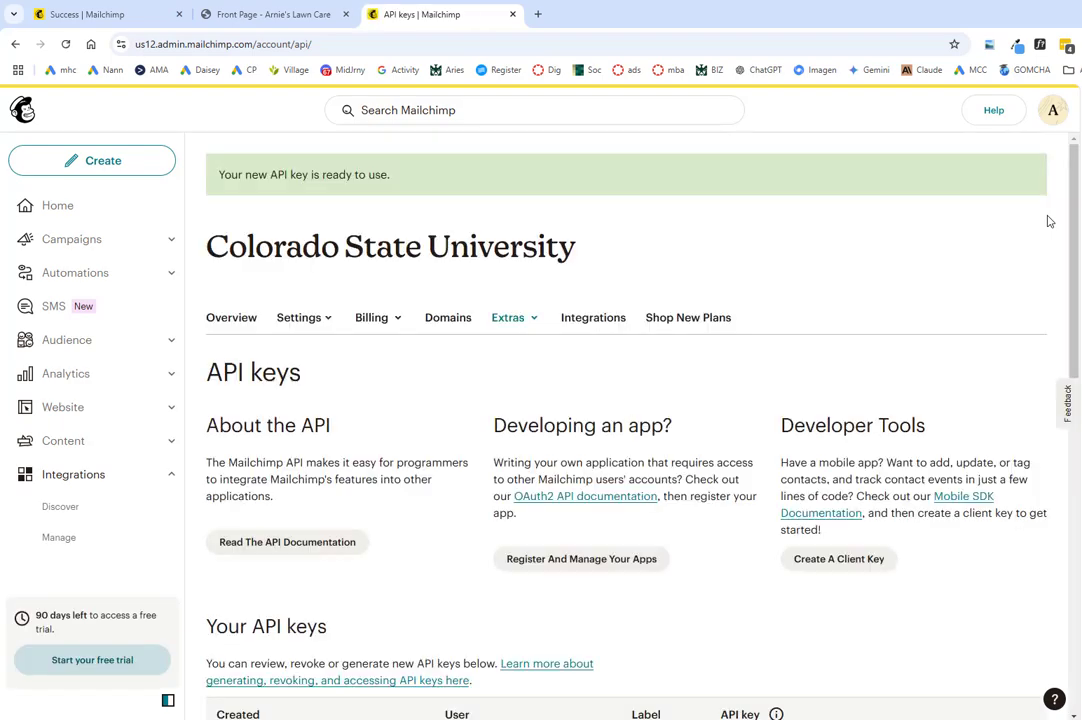
scroll(695, 391, "down", 3)
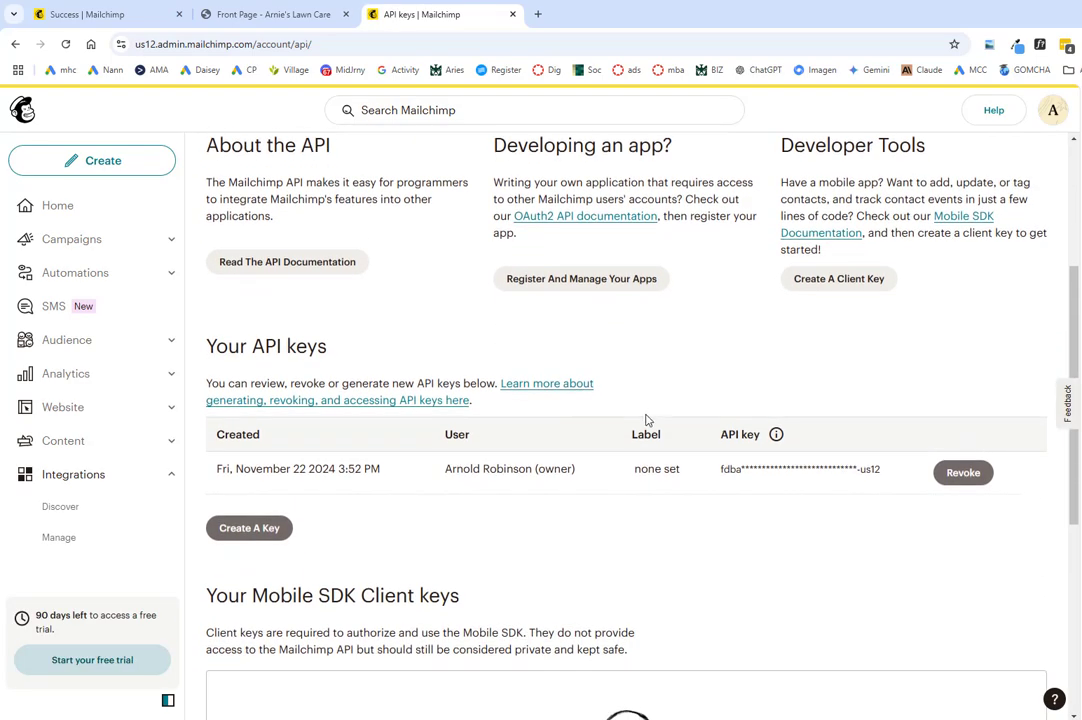
scroll(683, 484, "down", 2)
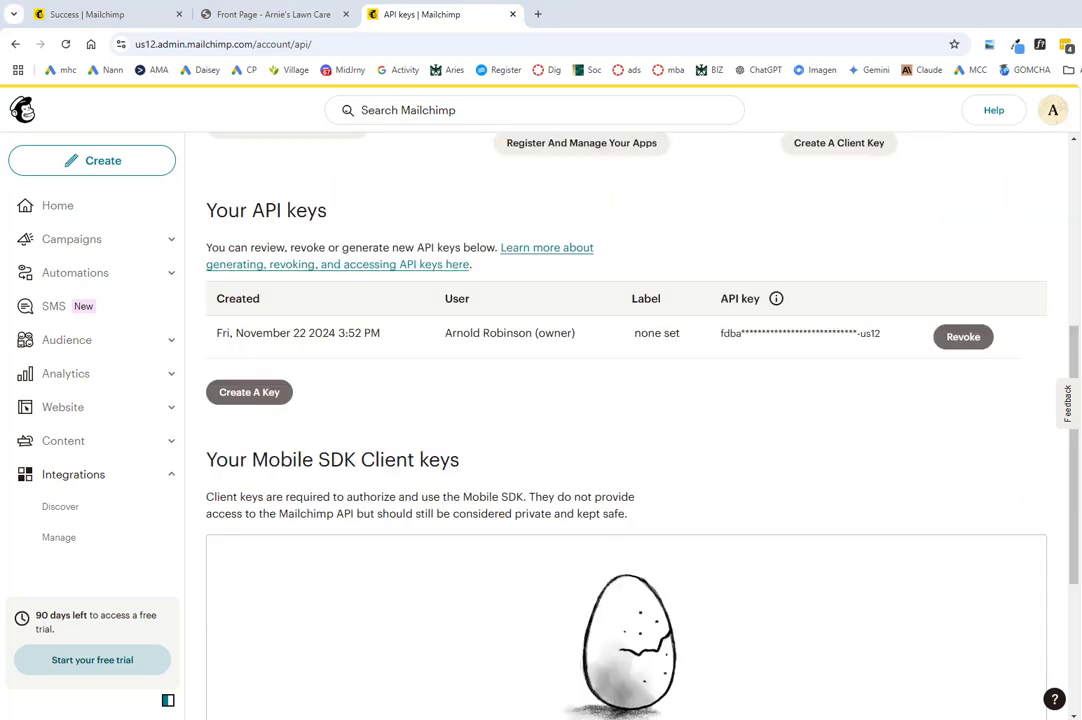
Step: Generate a new Mailchimp API key named CF7
left_click(250, 395)
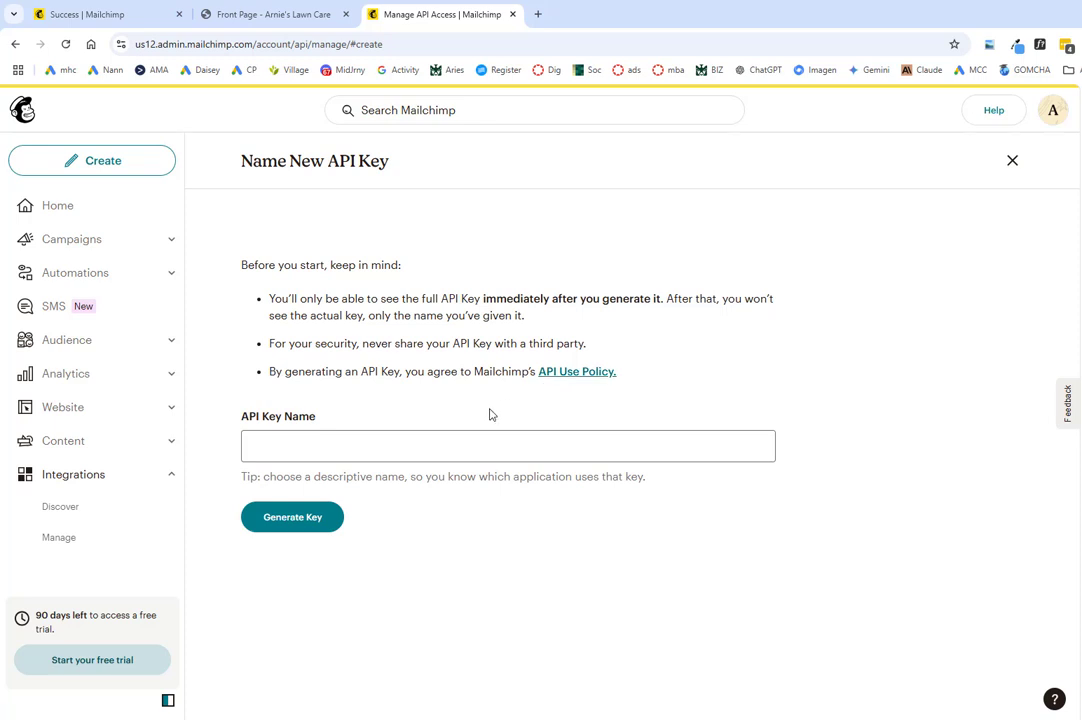
left_click(376, 449)
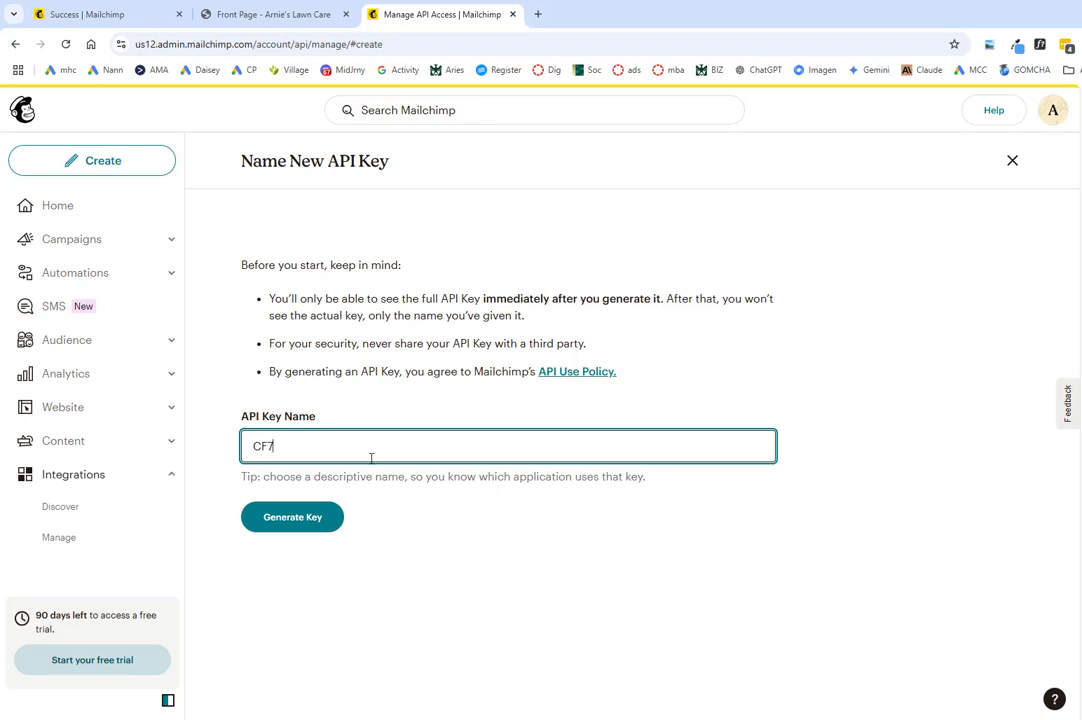
left_click(290, 517)
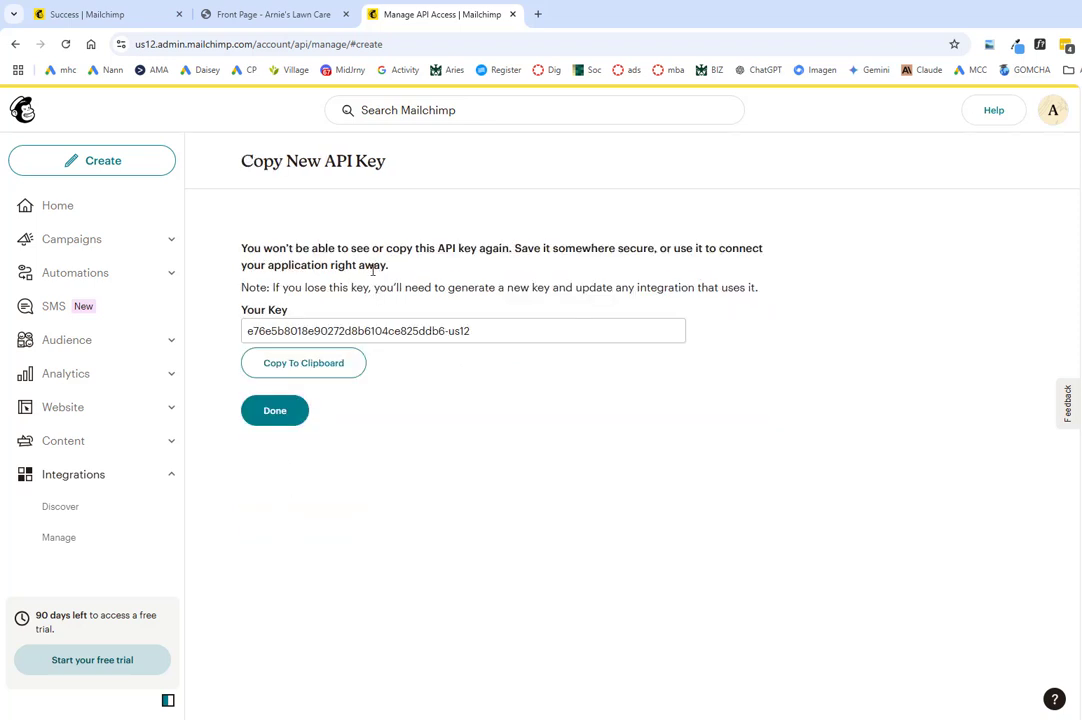
Step: Copy the CF7 API key to the clipboard and close the key page
left_click(306, 366)
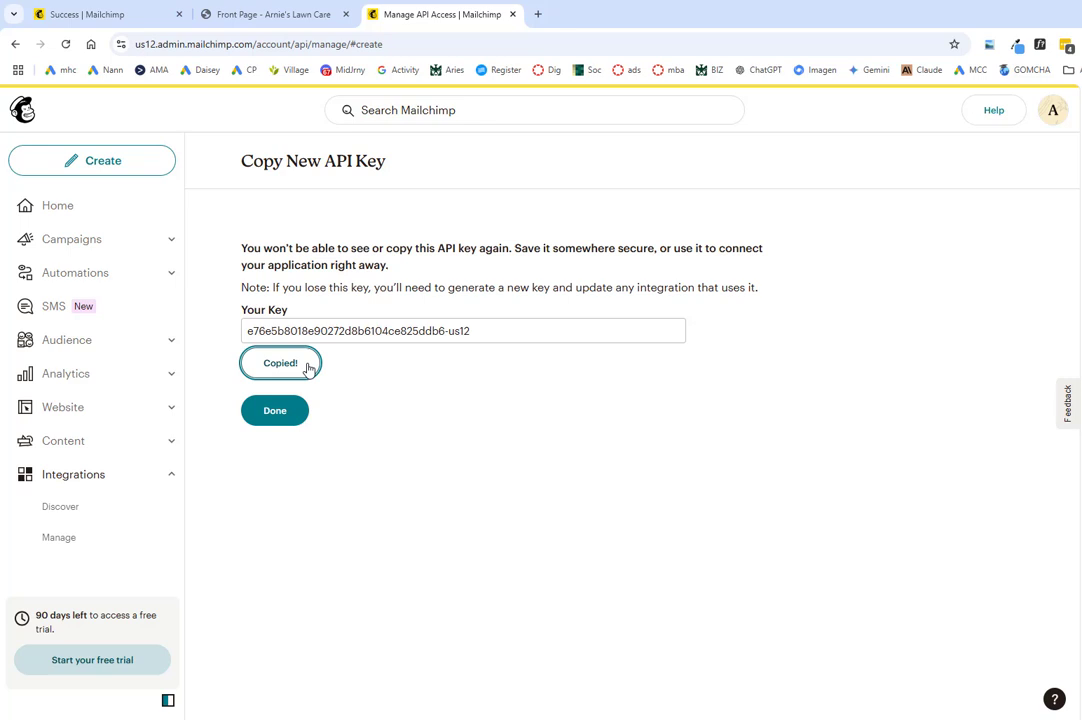
left_click(277, 413)
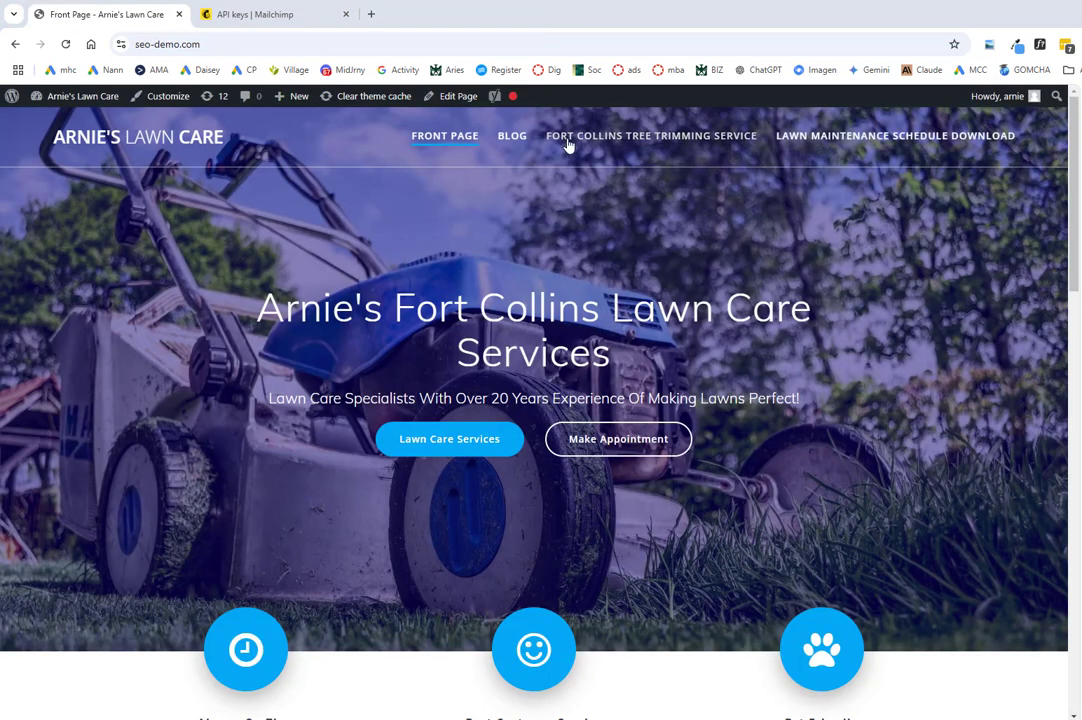
Step: Install and activate MC4WP: Mailchimp for WordPress, found by searching 'mailchimp wordpress'
mouse_move(75, 96)
left_click(70, 120)
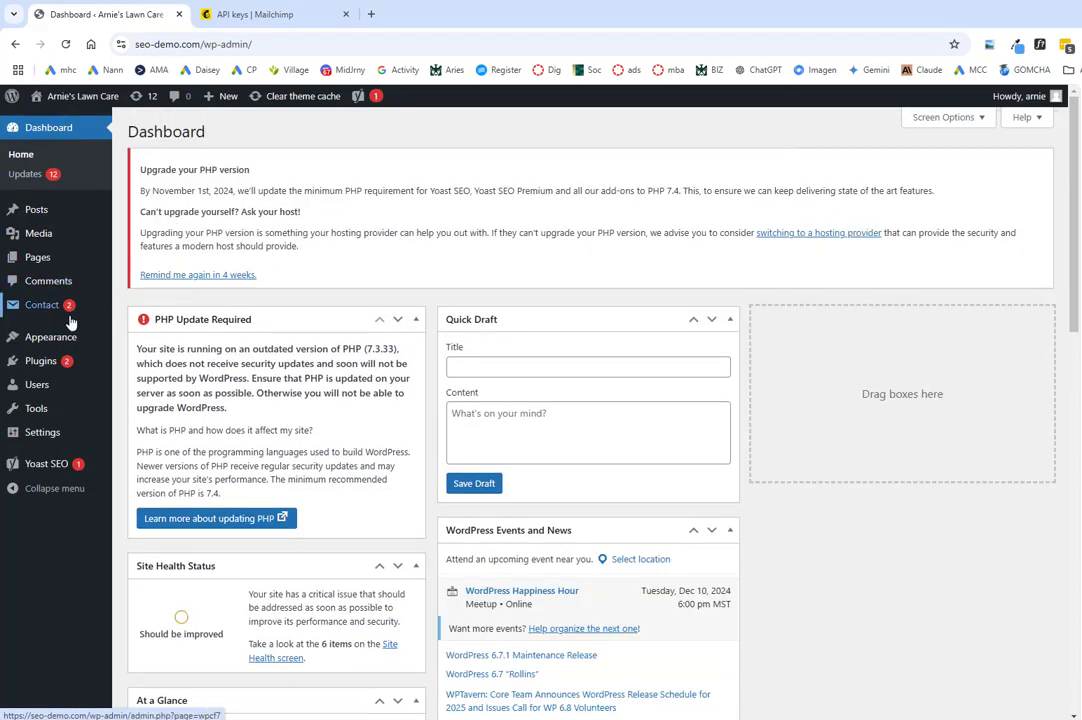
mouse_move(31, 362)
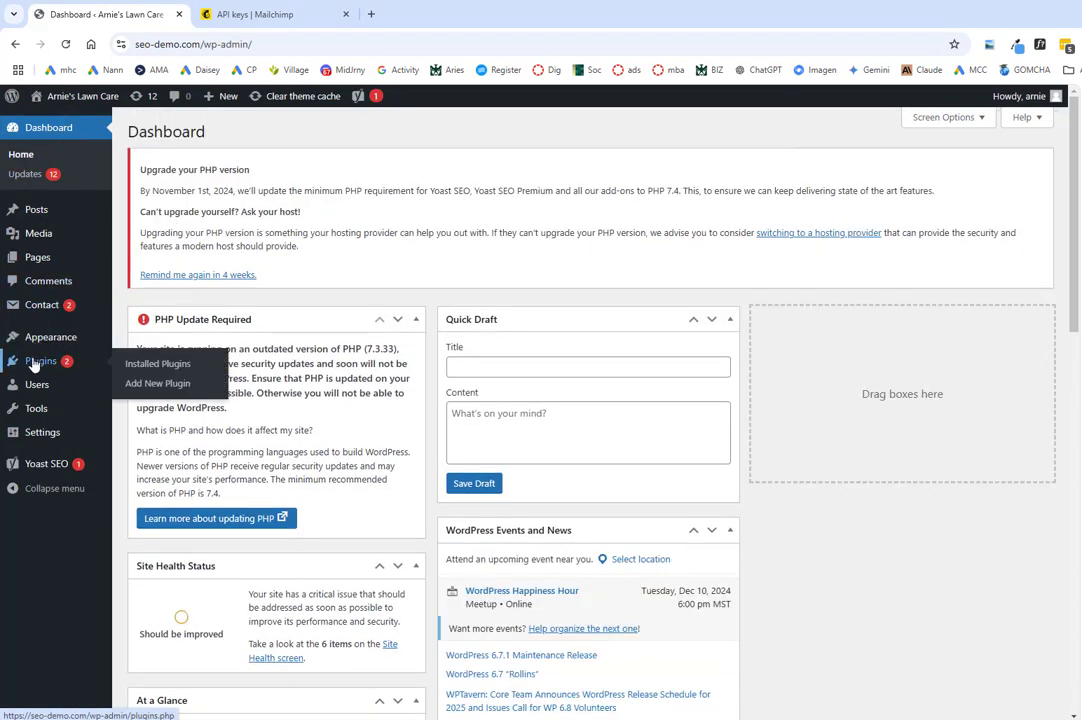
left_click(157, 385)
left_click(826, 172)
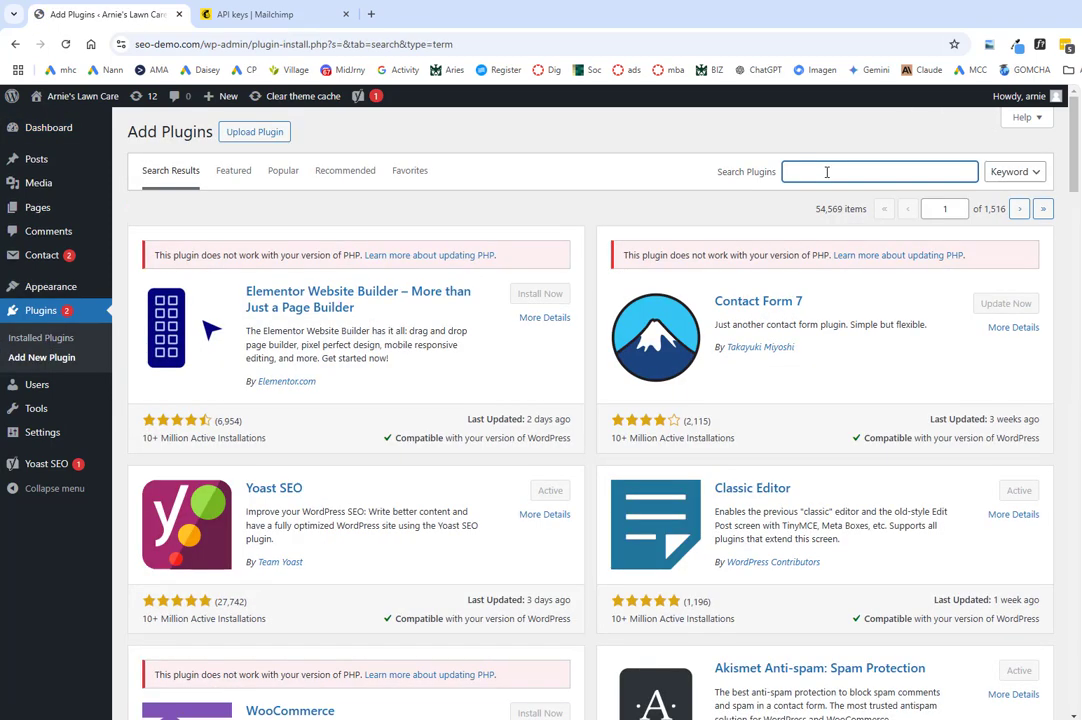
key("ctrl+v")
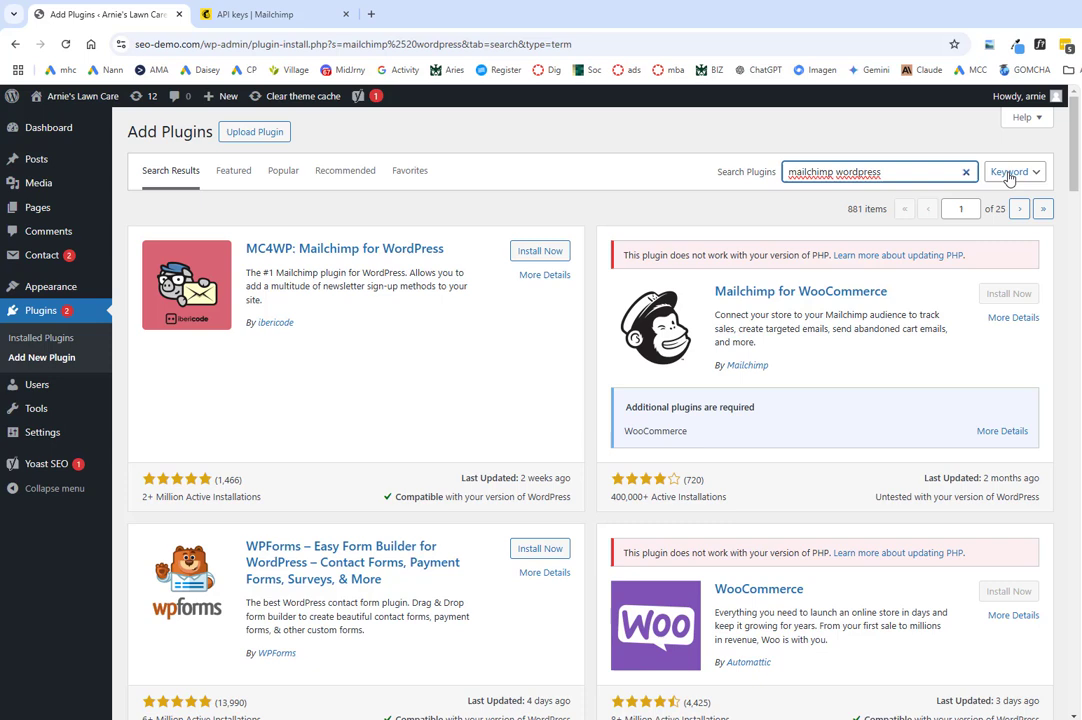
left_click(557, 253)
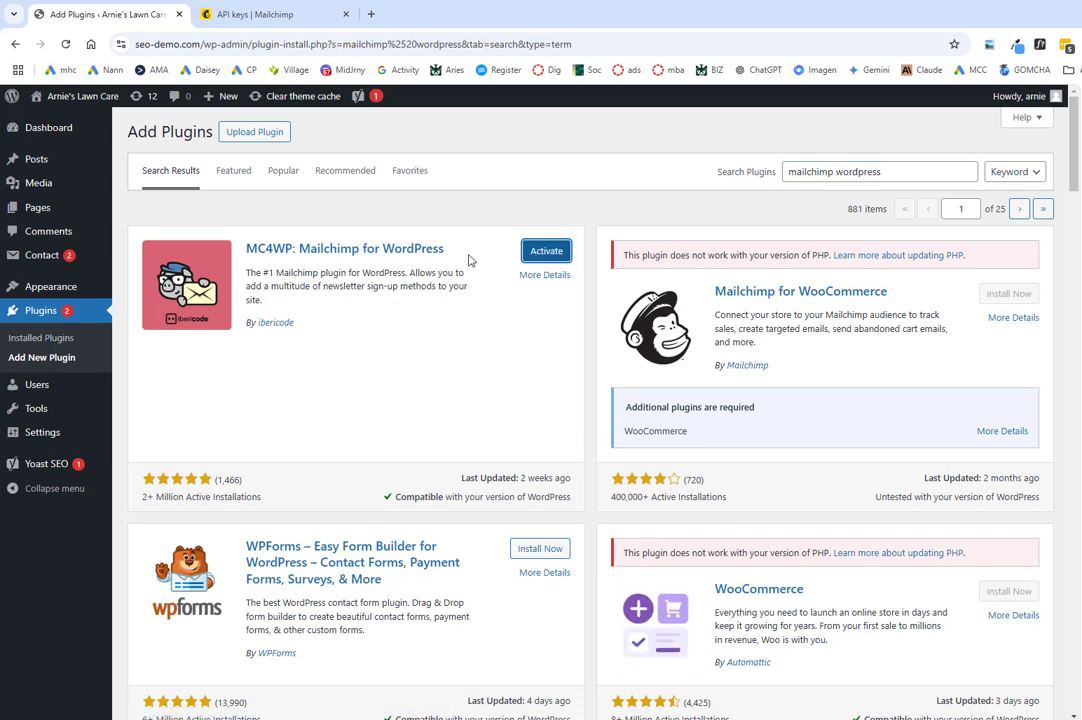
left_click(546, 253)
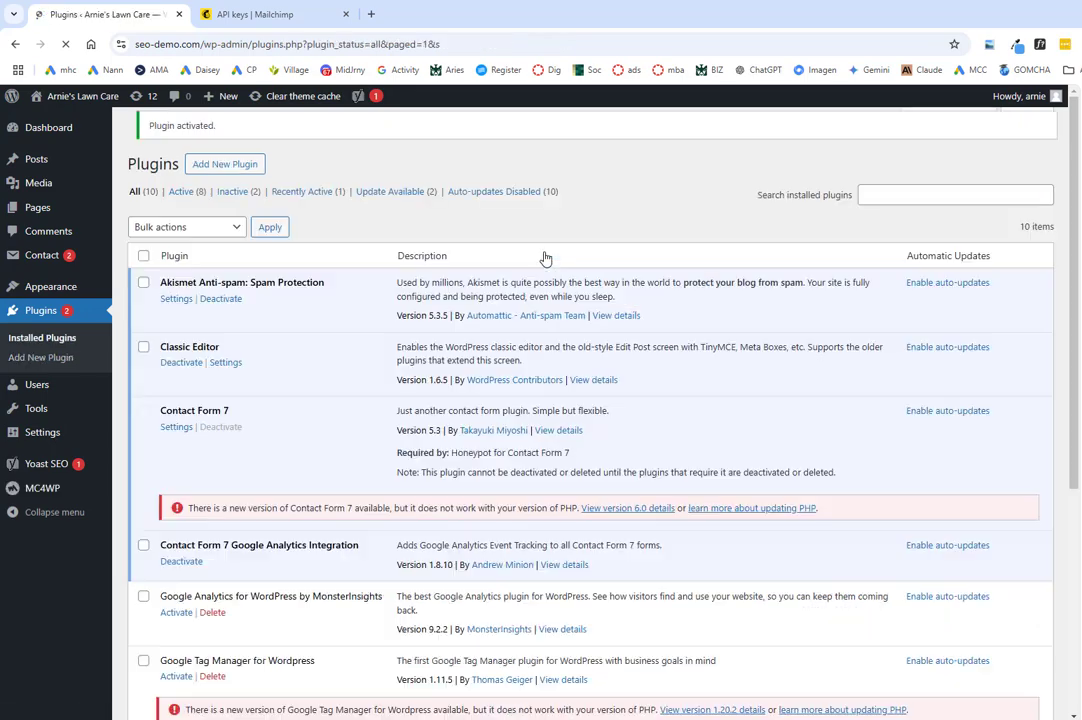
Step: Paste the copied Mailchimp API key into MC4WP's settings and save the changes
scroll(514, 357, "down", 5)
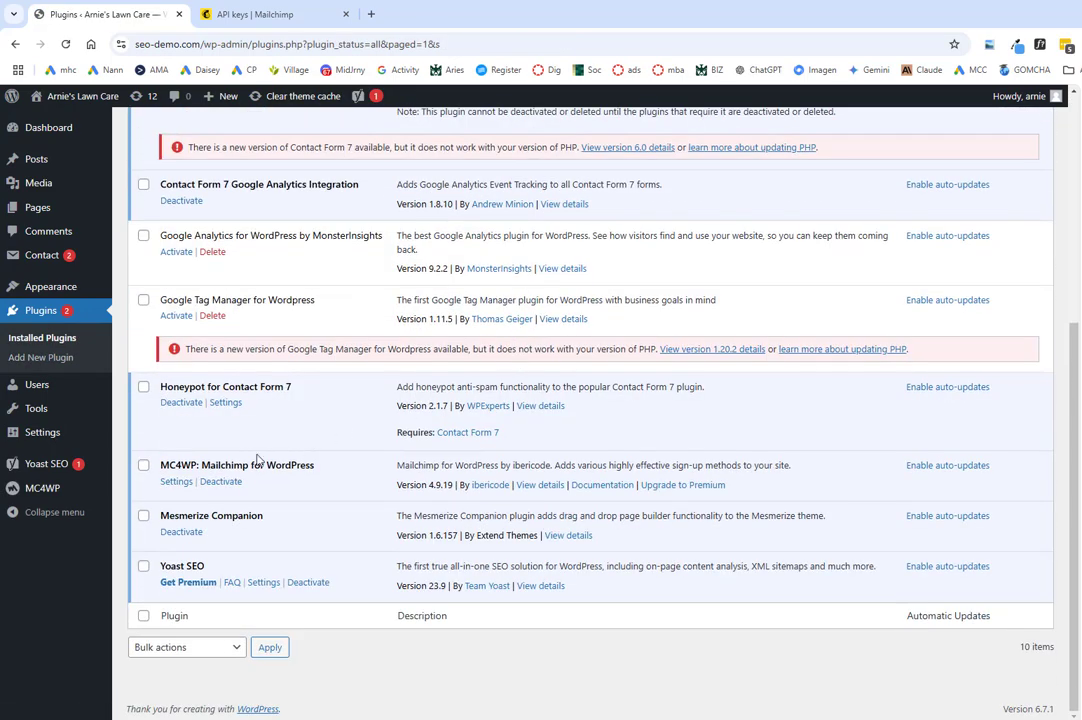
left_click(176, 482)
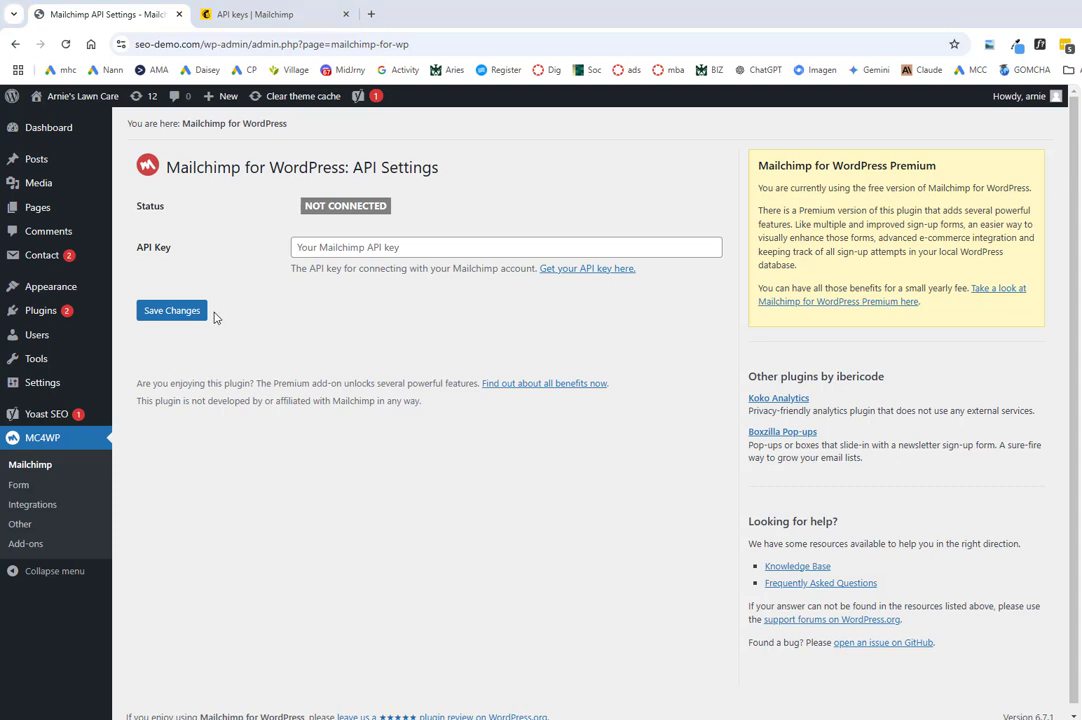
left_click(333, 245)
key("ctrl+v")
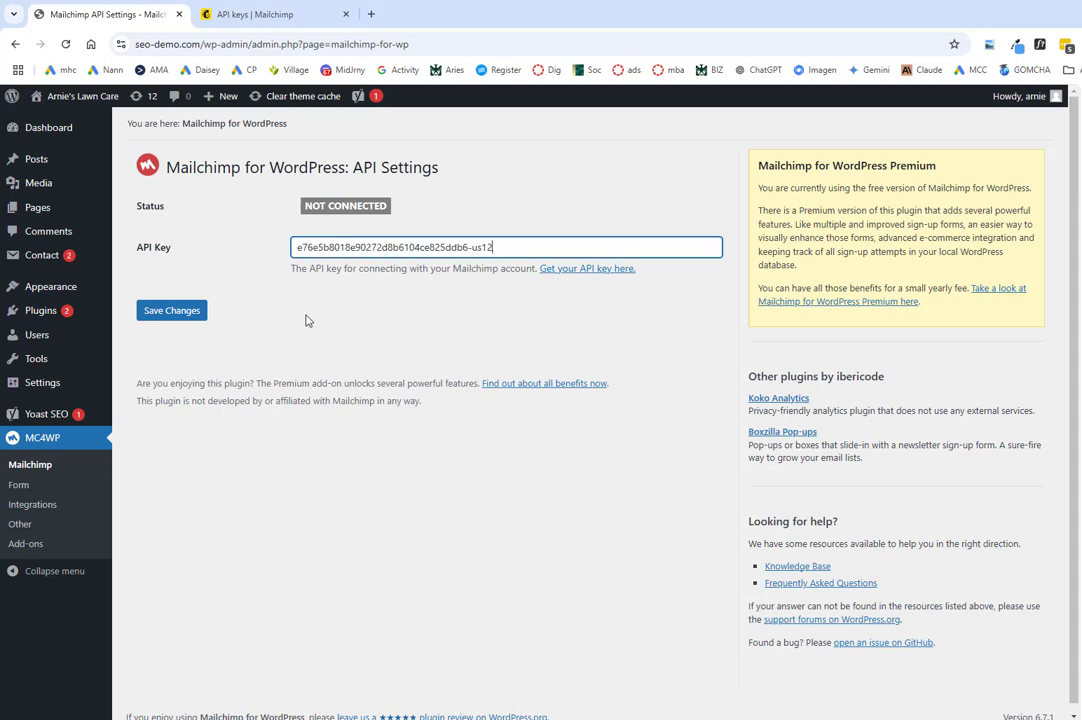
left_click(168, 312)
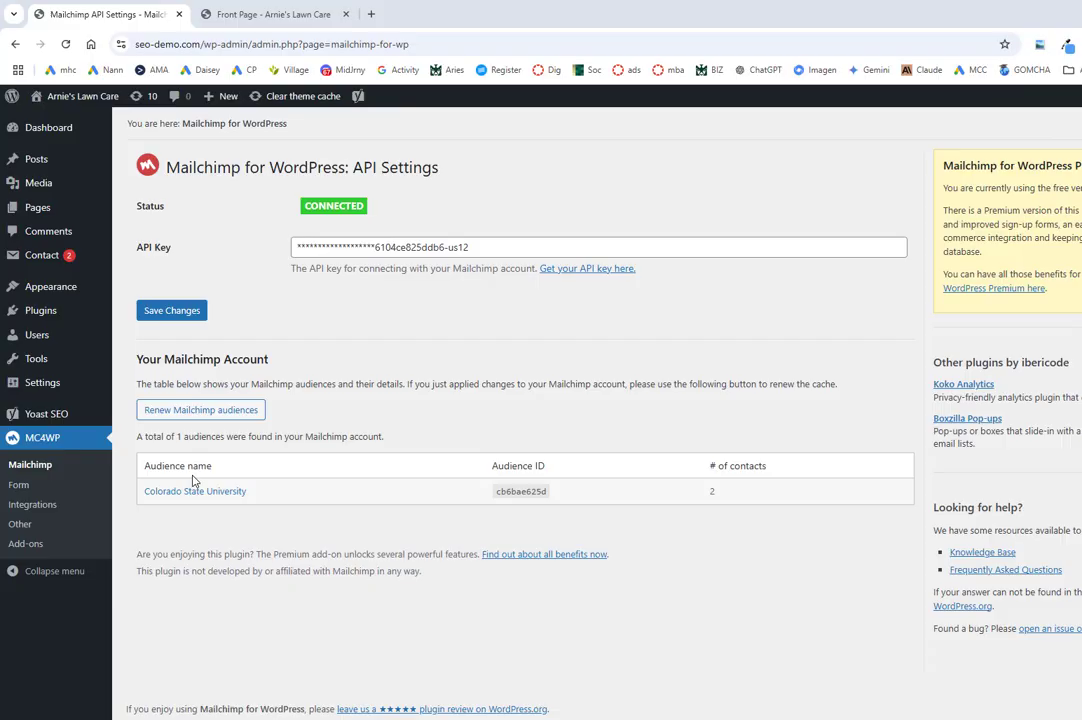
Step: Open the MC4WP sign-up form editor and delete the existing First Name lines from the form code
left_click(20, 485)
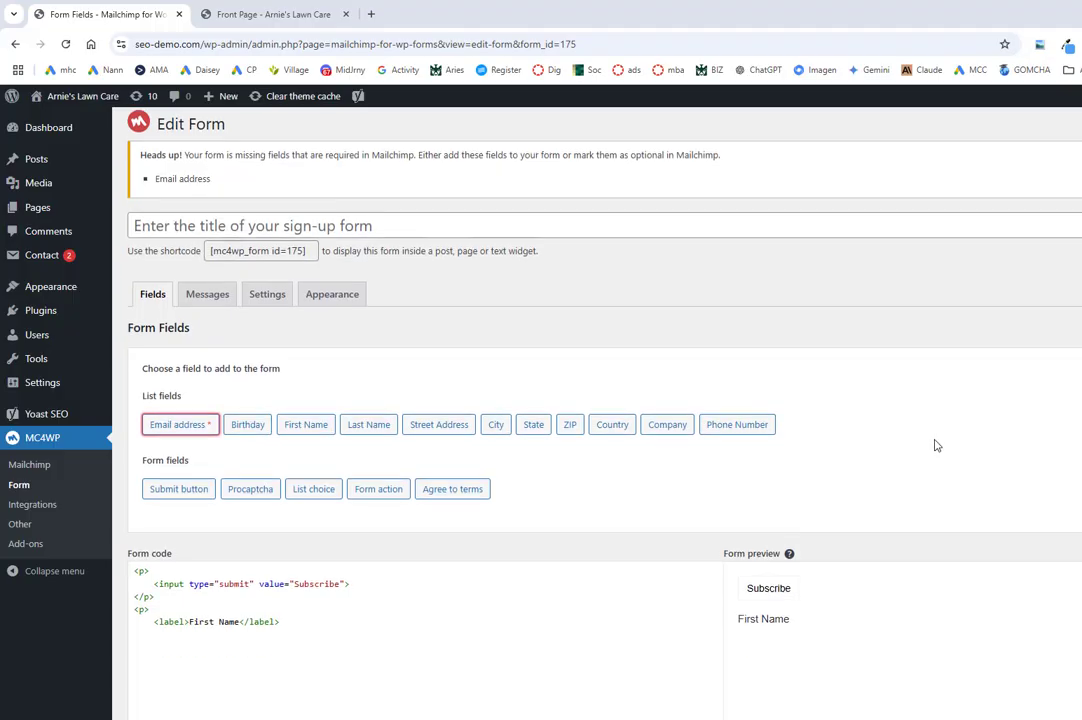
scroll(810, 355, "down", 2)
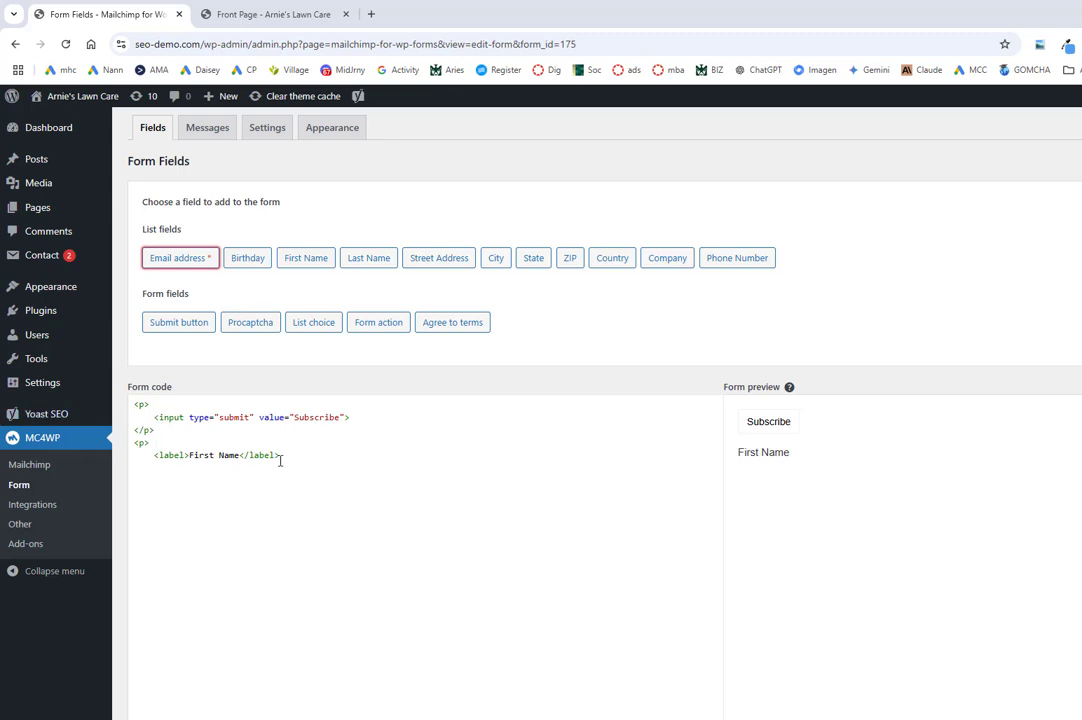
left_click_drag(279, 455, 125, 451)
key("BackSpace")
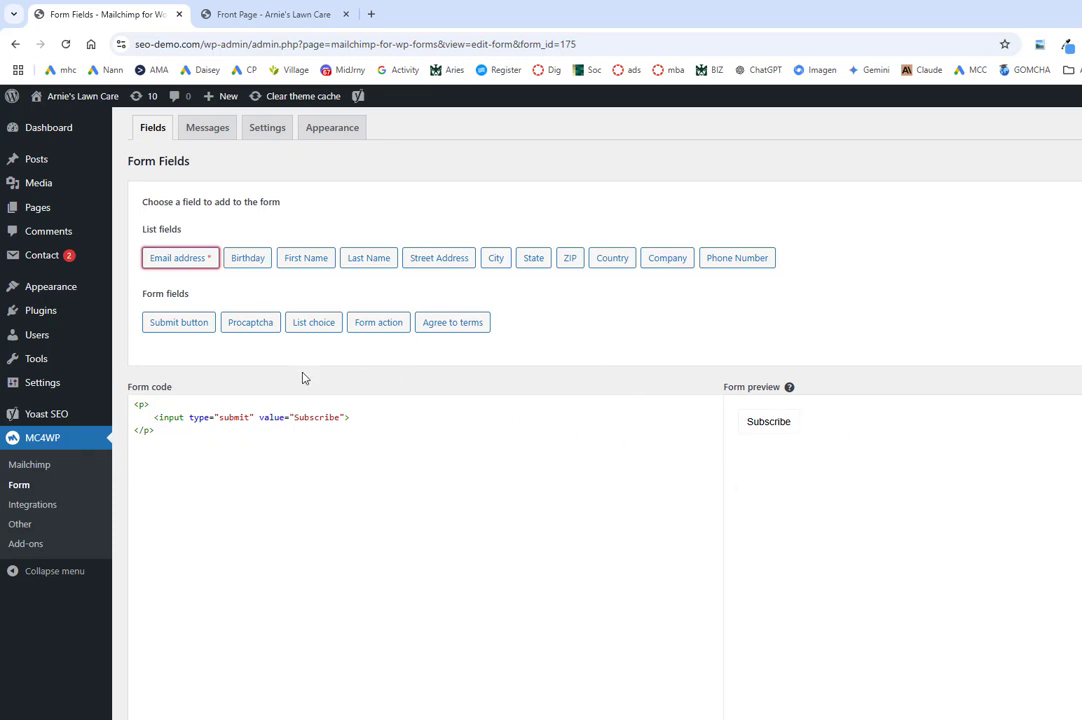
Step: Add the First Name and Last Name list fields to the form
left_click(306, 258)
left_click(540, 518)
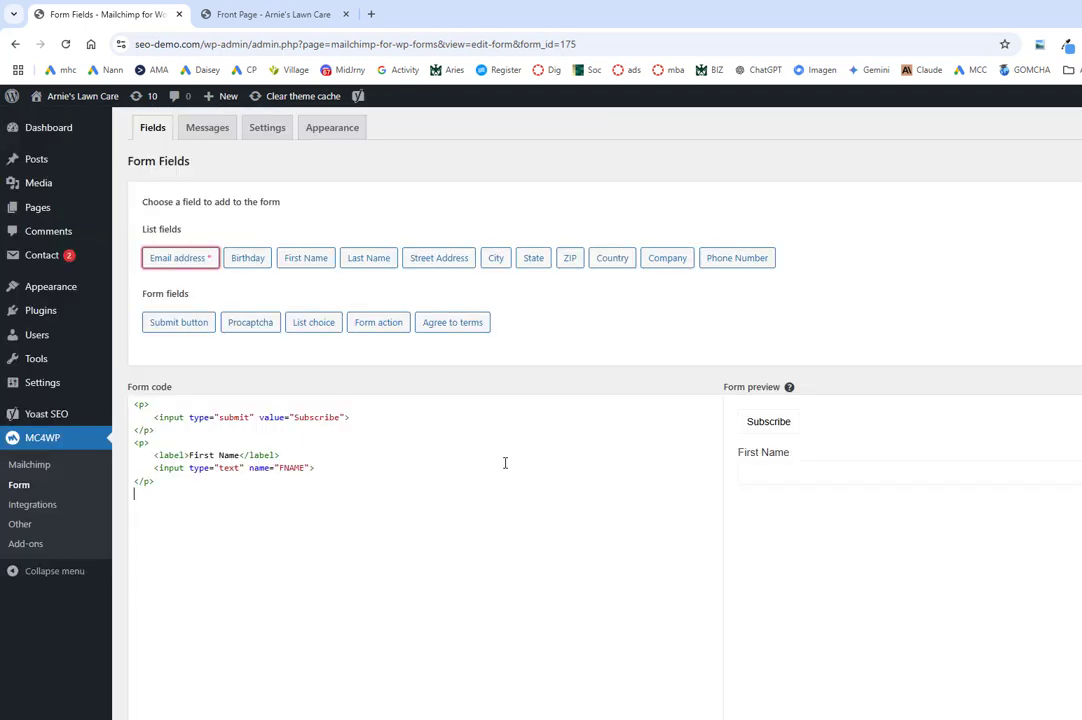
left_click(366, 262)
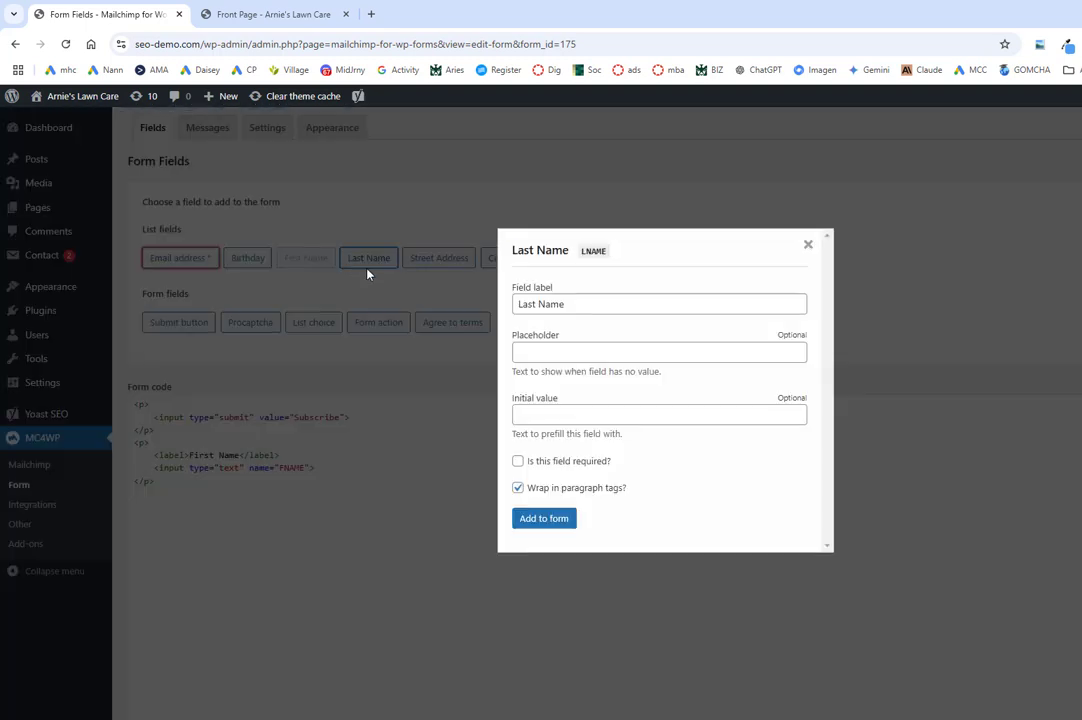
left_click(545, 518)
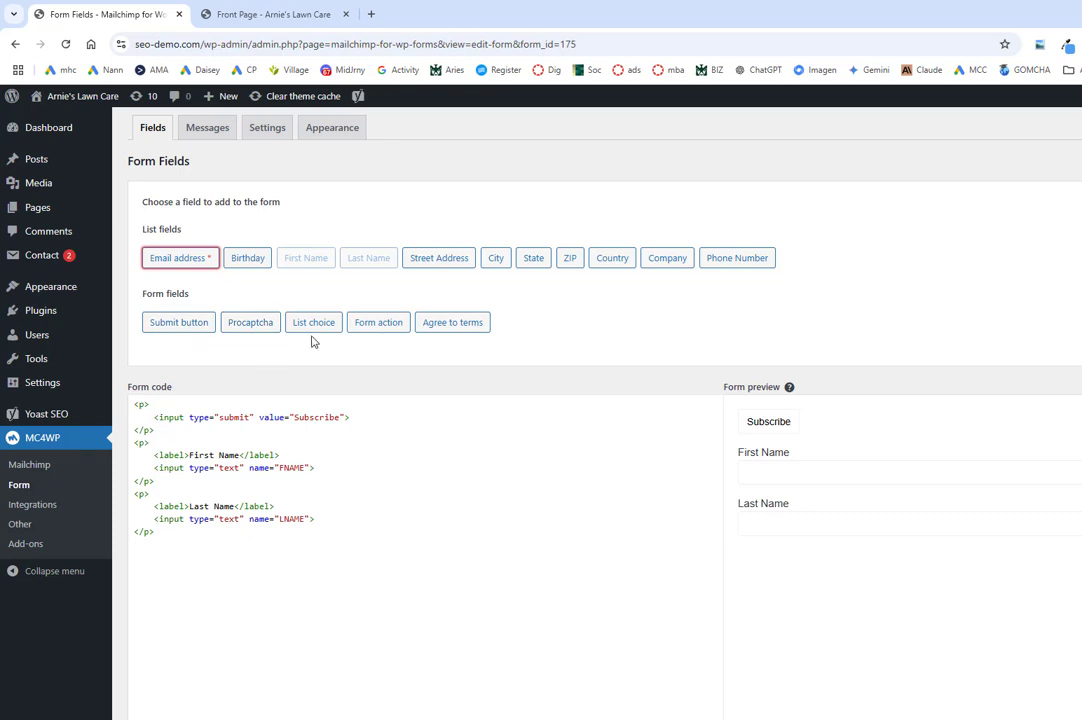
Step: Add the Procaptcha field, then delete its hidden procaptcha line from the form code
left_click(253, 331)
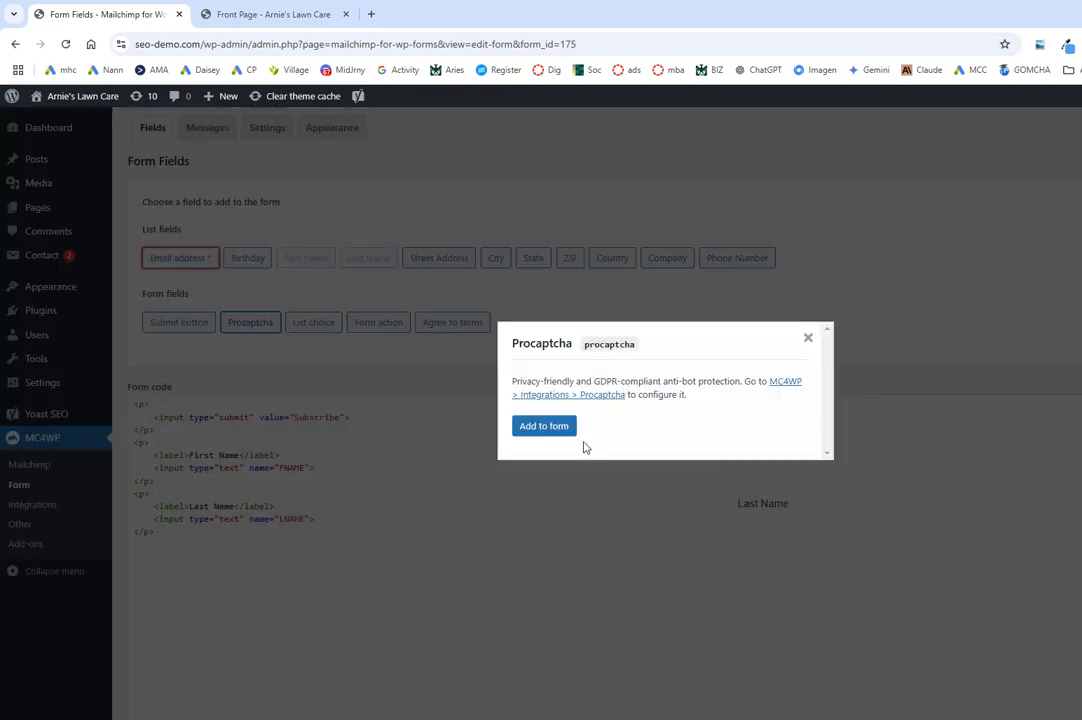
left_click(556, 429)
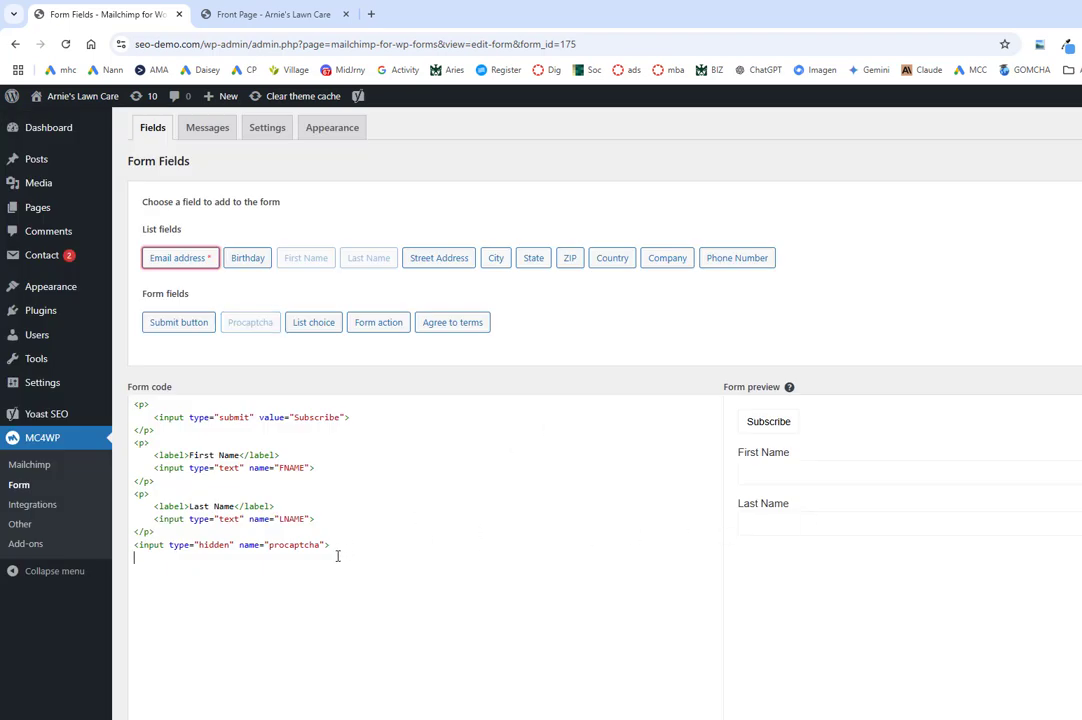
left_click_drag(334, 547, 67, 553)
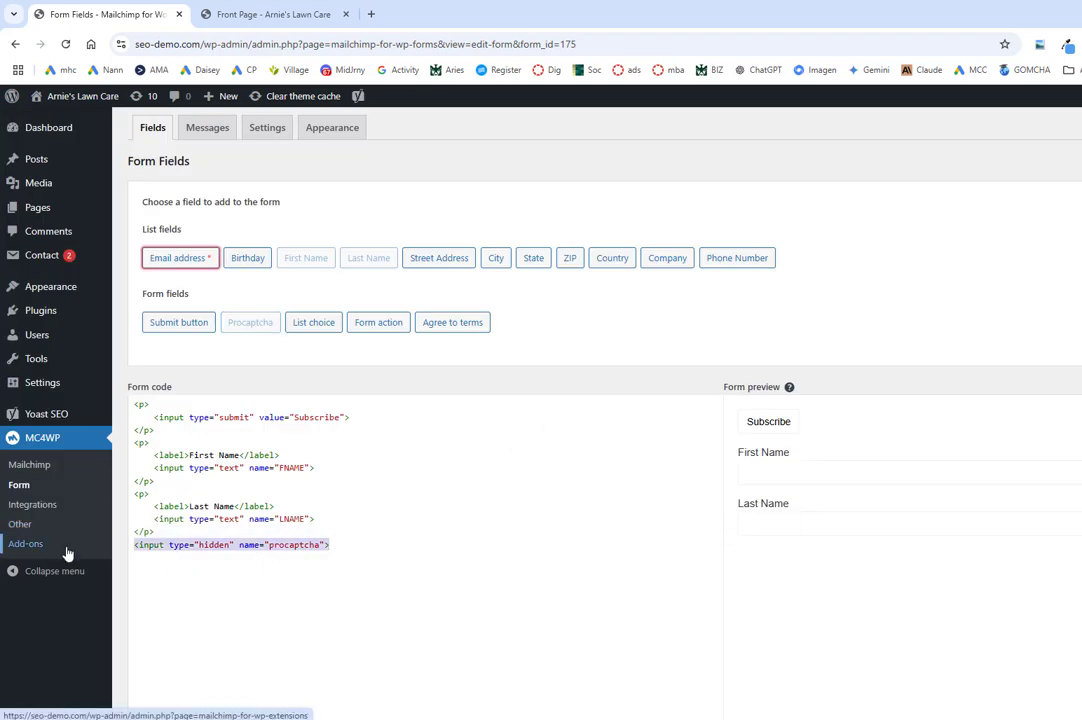
key("Delete")
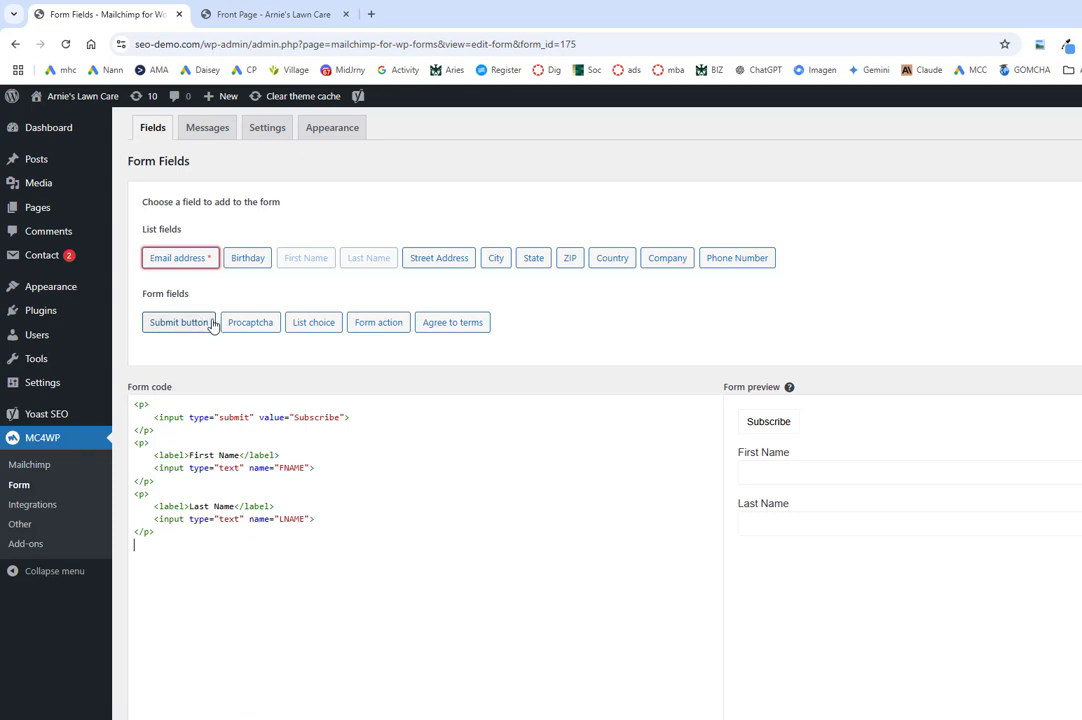
Step: Add a Form action choice, a Subscribe button and a terms agreement checkbox, then select code from LNAME down
left_click(379, 324)
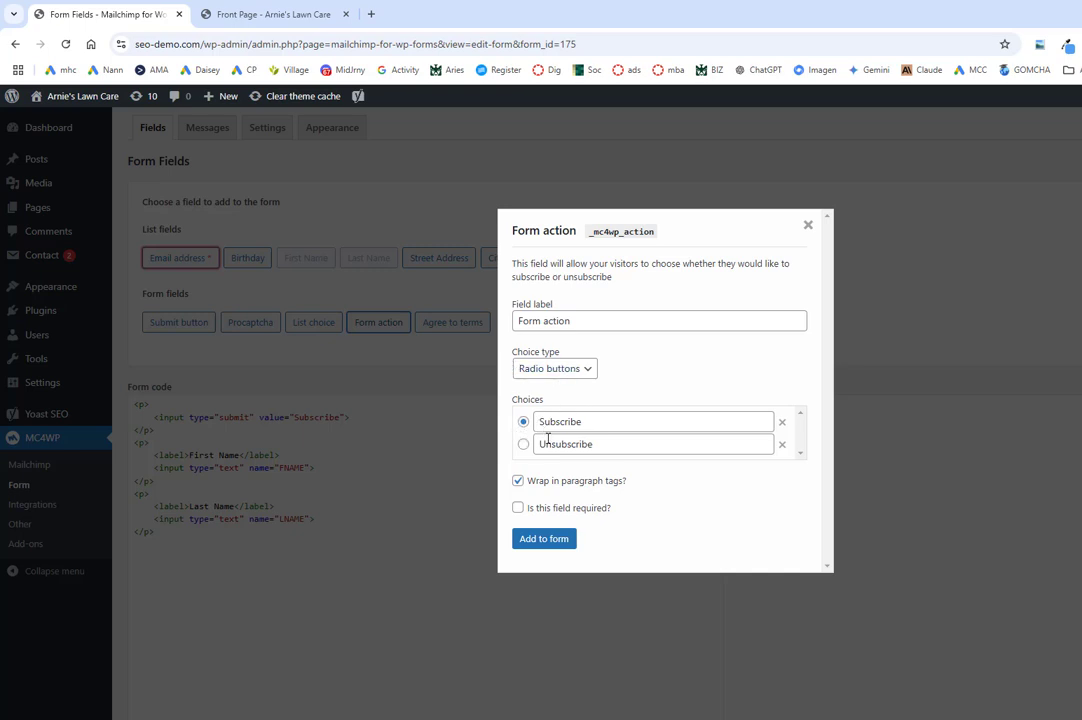
left_click(550, 540)
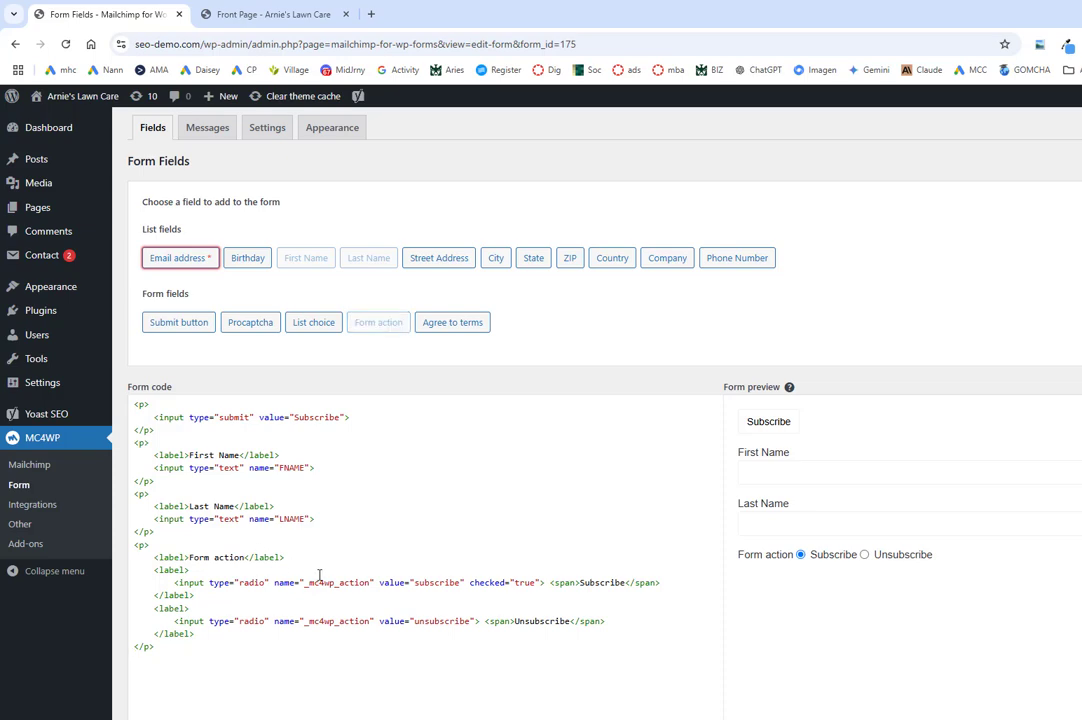
left_click(178, 322)
left_click(537, 449)
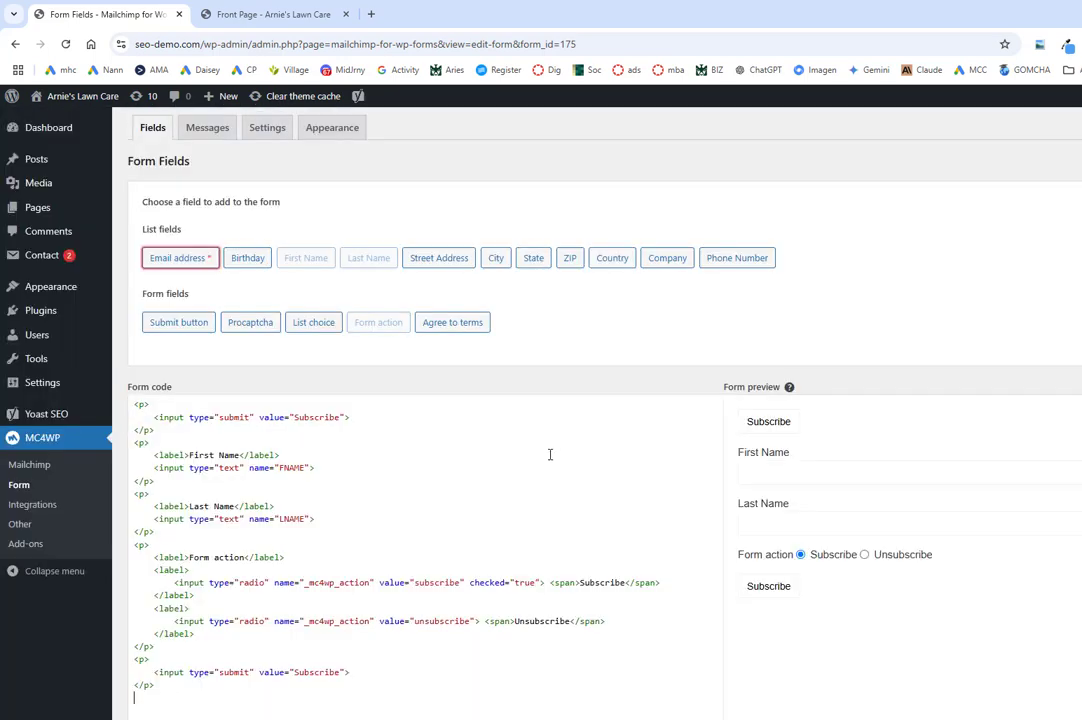
scroll(565, 466, "down", 1)
left_click(450, 261)
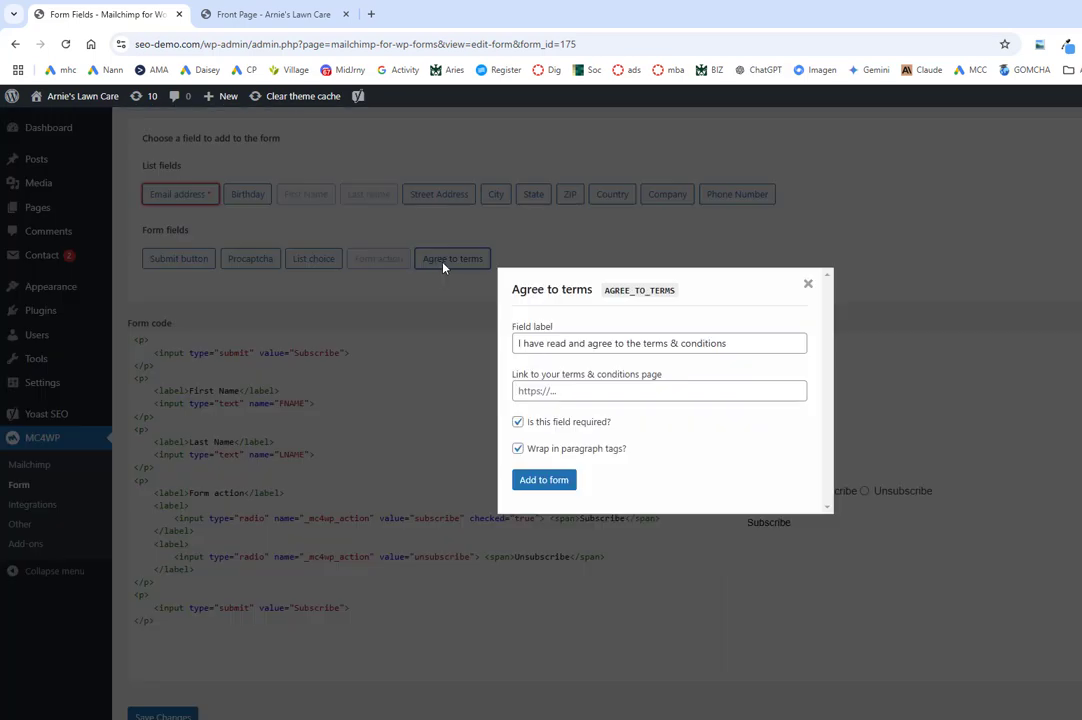
left_click(550, 480)
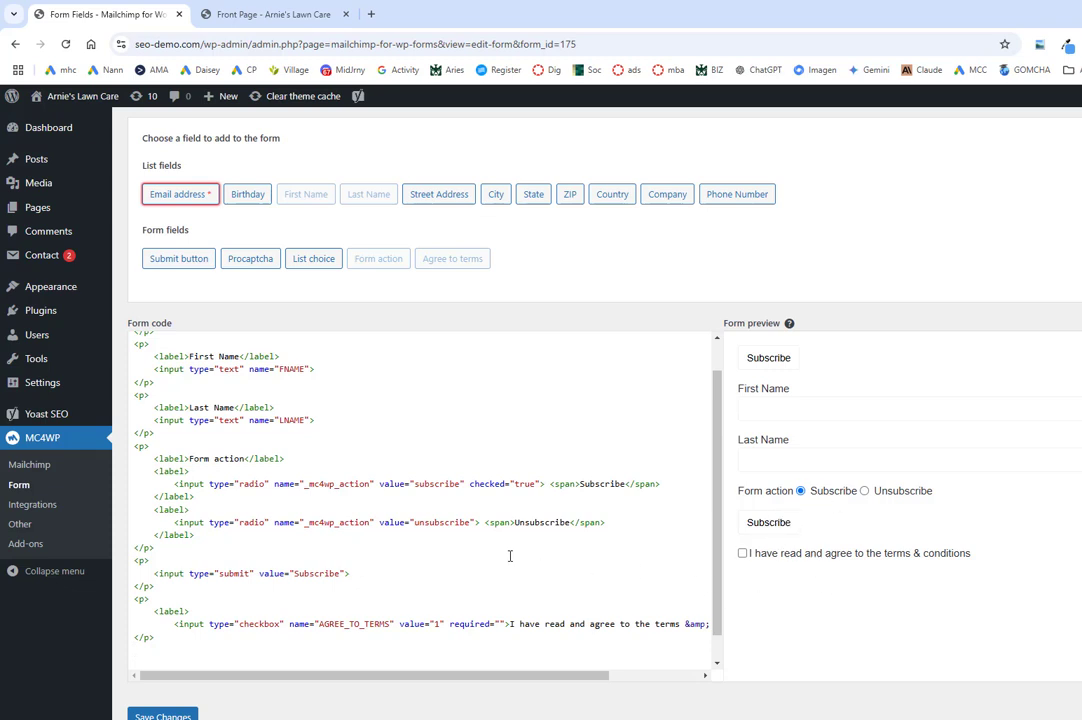
scroll(314, 505, "down", 2)
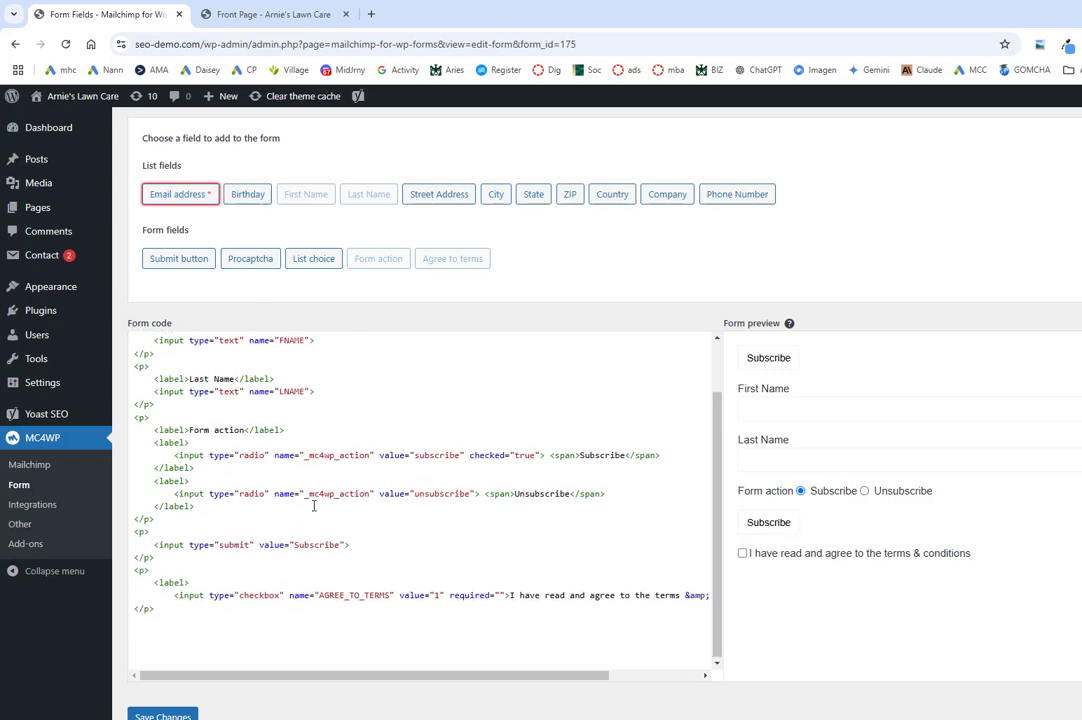
left_click_drag(251, 616, 116, 471)
Step: Delete the unsubscribe option, extra button, checkbox, Form action and top Subscribe code, then pick Email address
key("BackSpace")
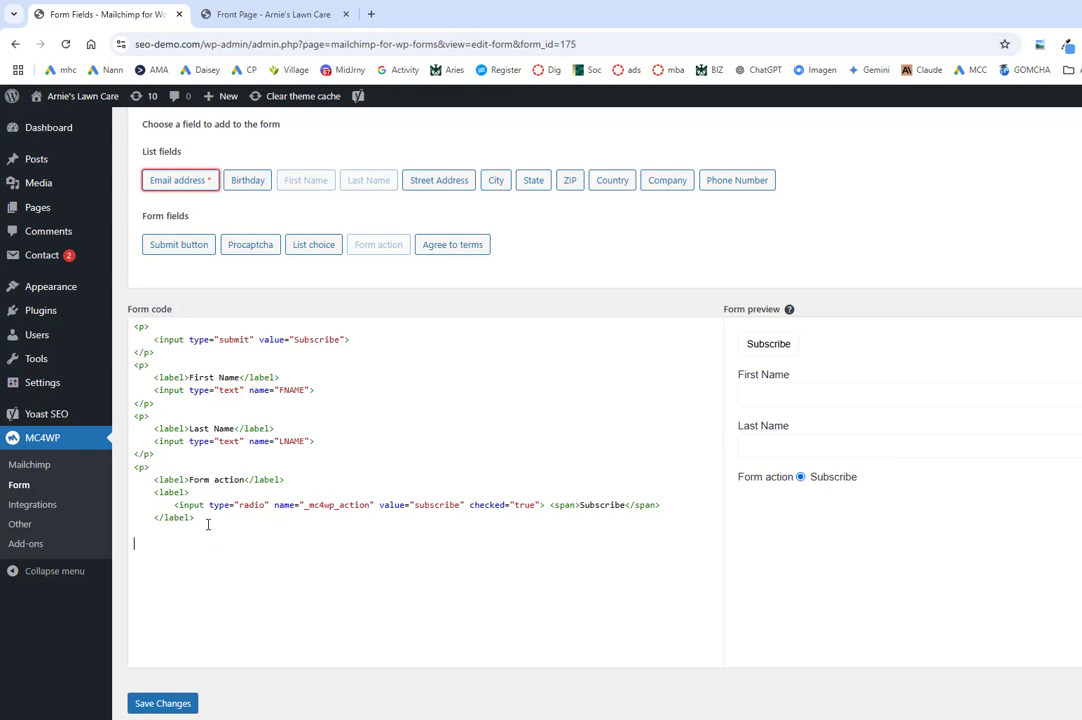
left_click_drag(208, 525, 120, 466)
key("BackSpace")
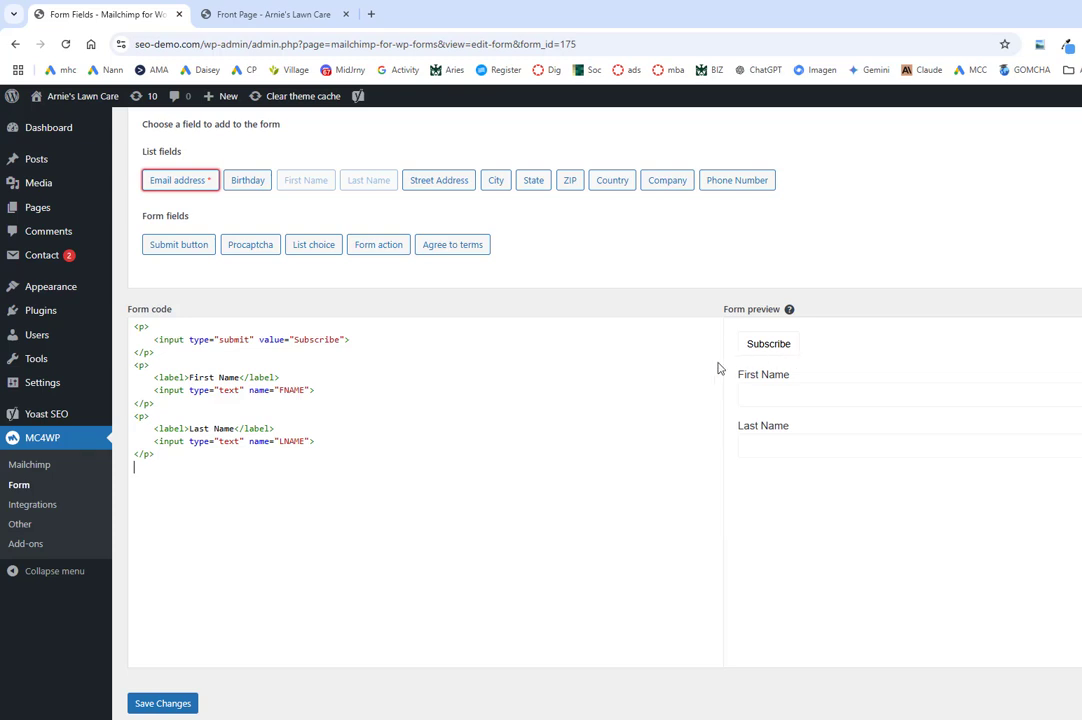
left_click_drag(175, 352, 130, 331)
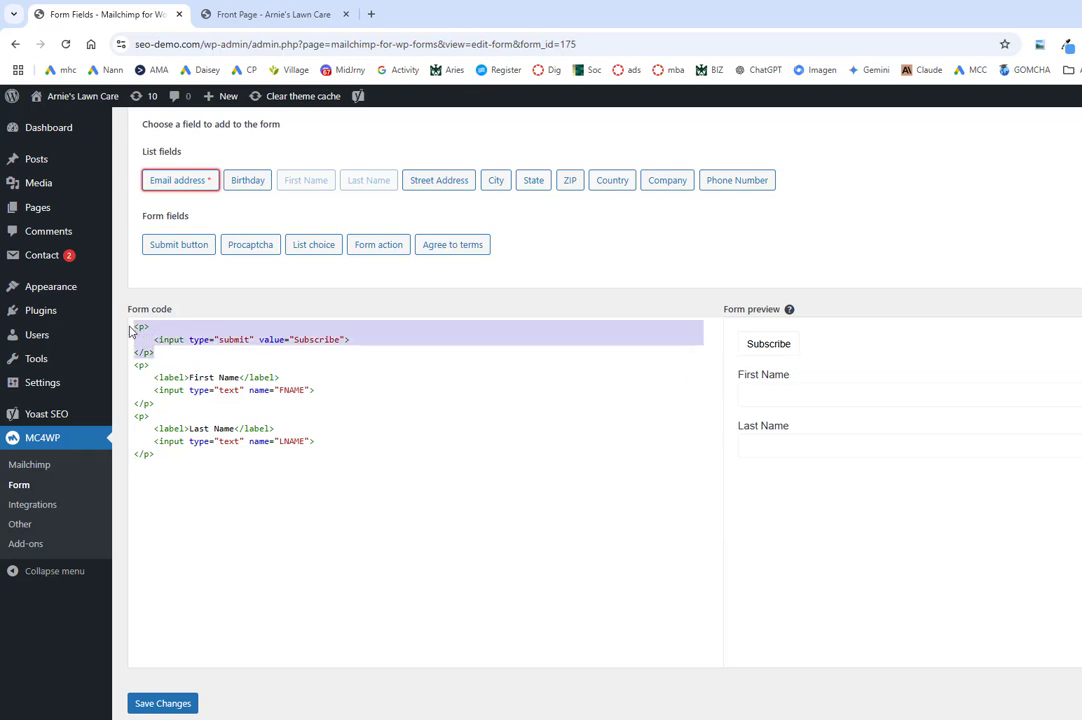
key("BackSpace")
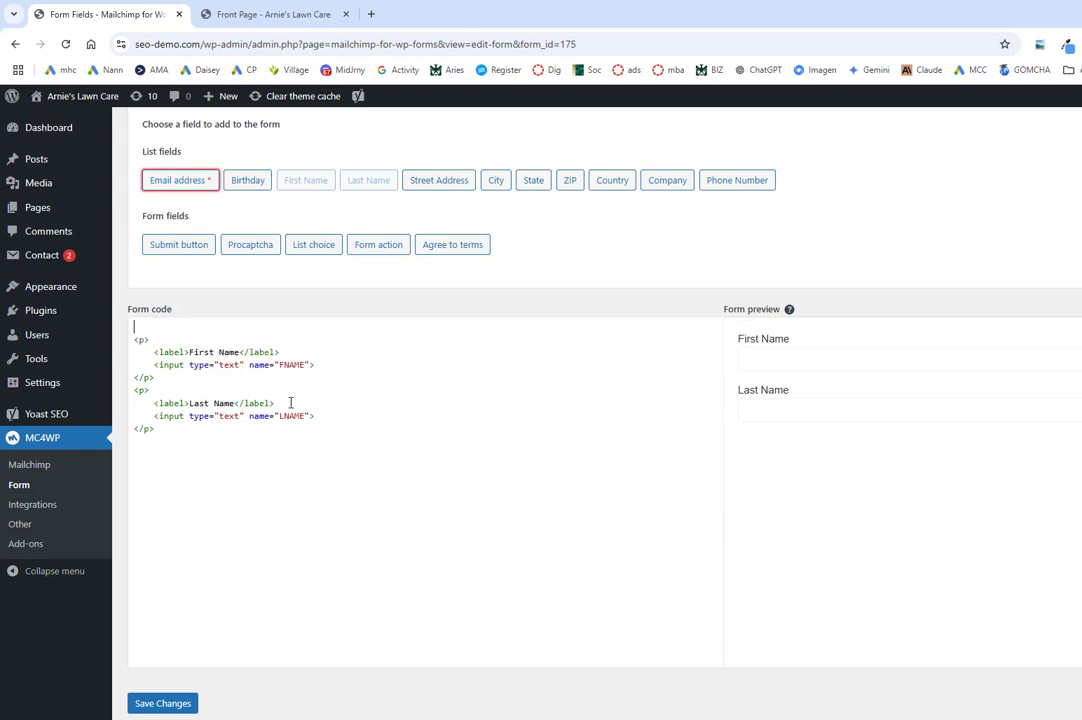
key("Delete")
left_click(221, 417)
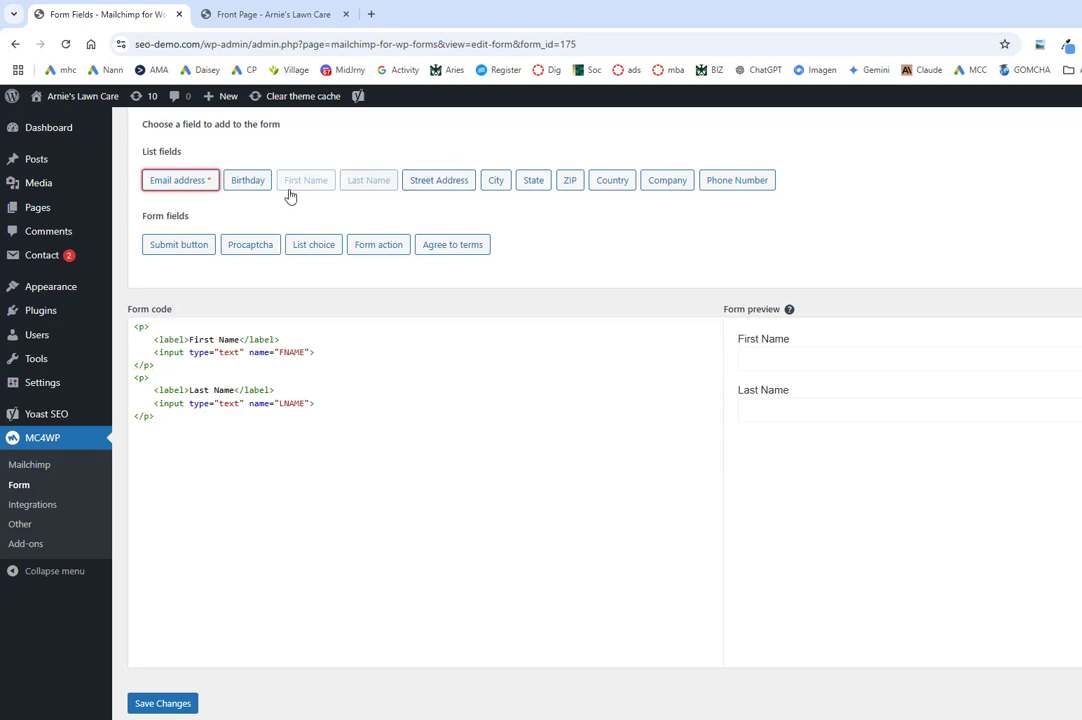
left_click(201, 190)
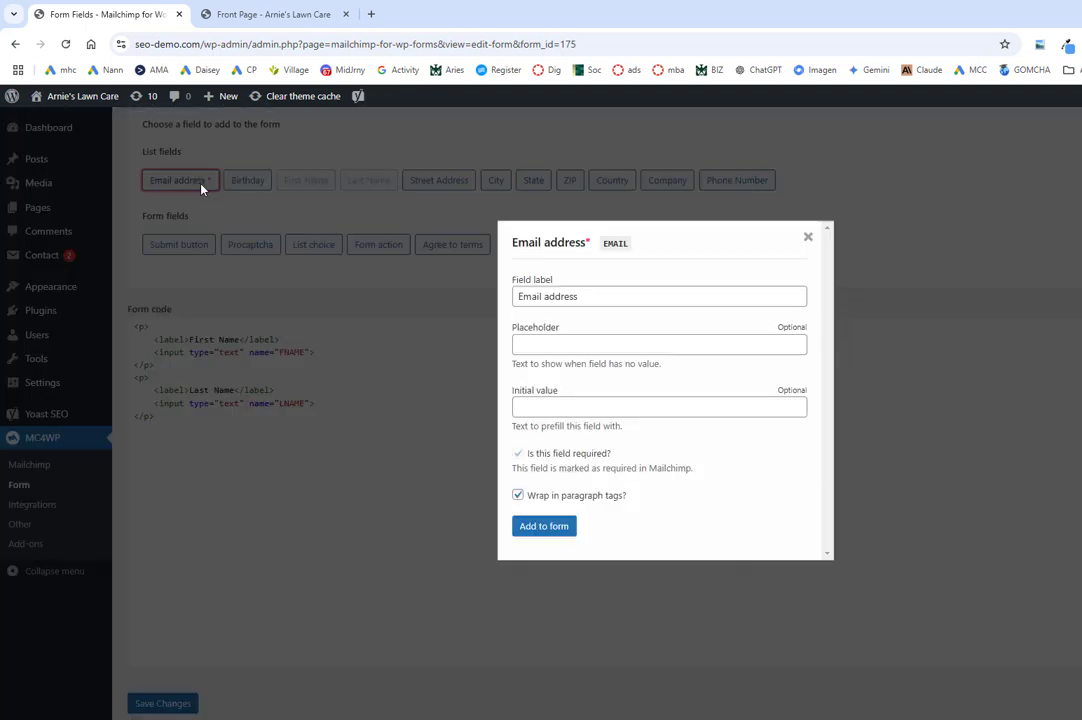
Step: Add a required Email address field and a Subscribe button after it, then save the form
left_click(533, 535)
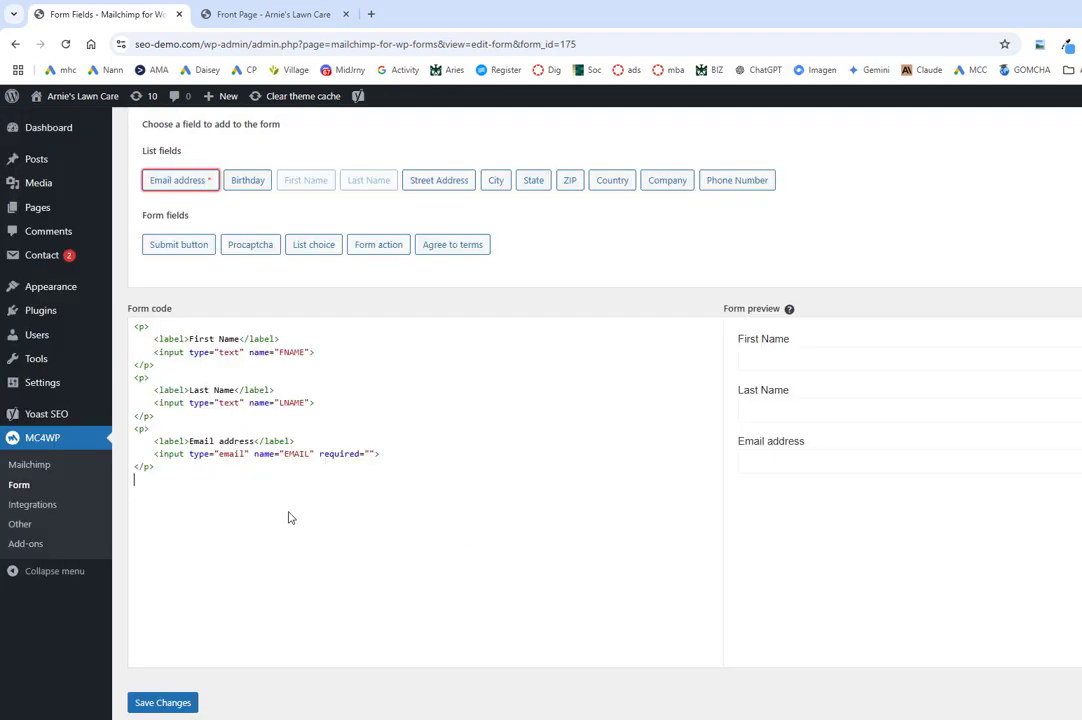
left_click(183, 246)
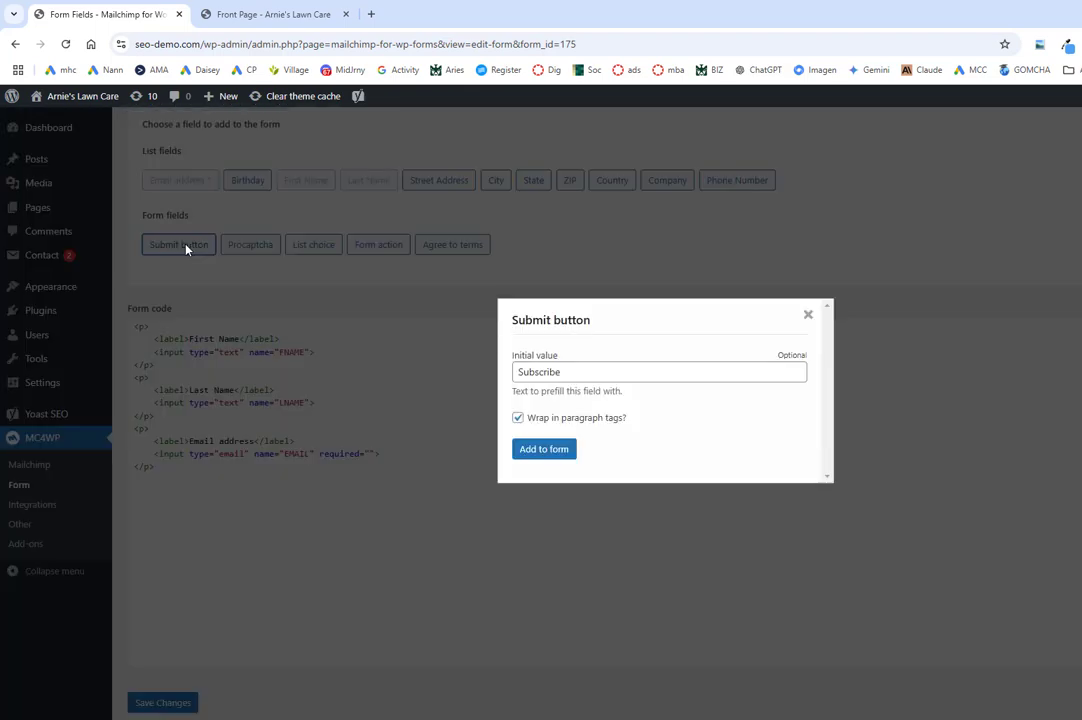
left_click(552, 450)
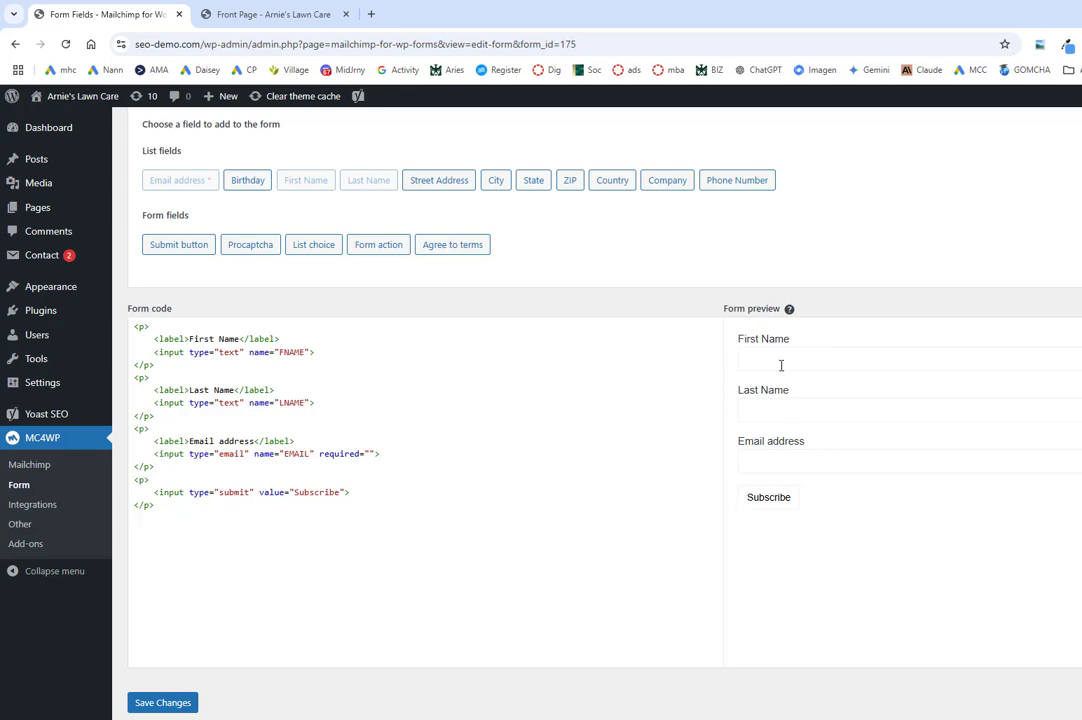
left_click(161, 704)
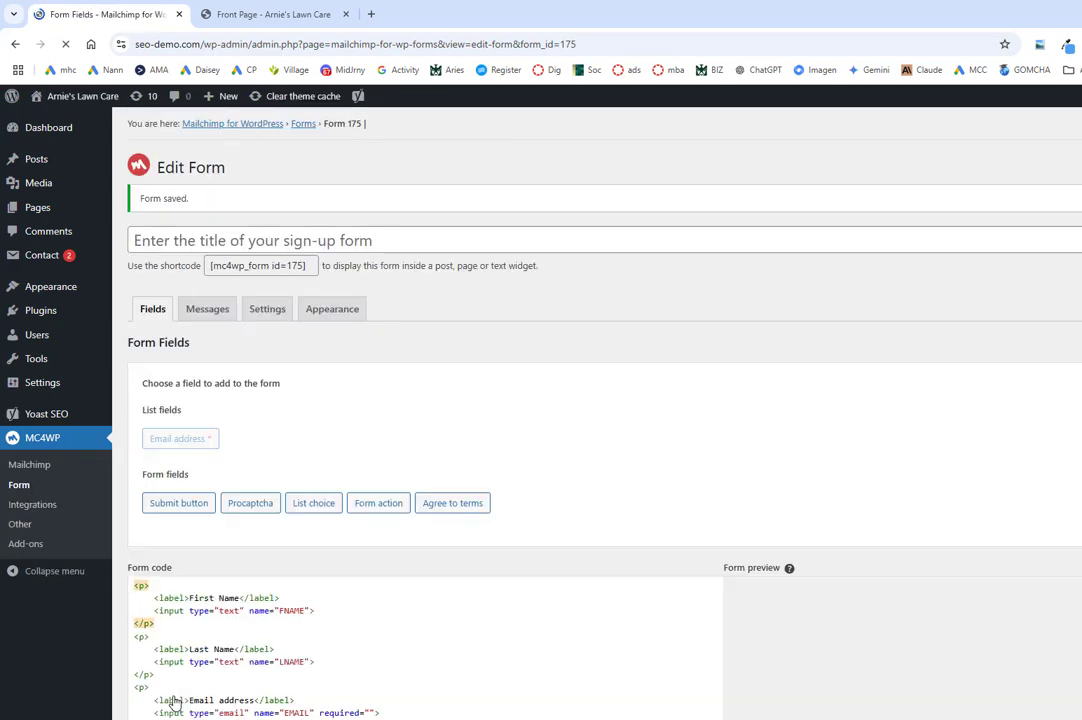
scroll(615, 450, "down", 1)
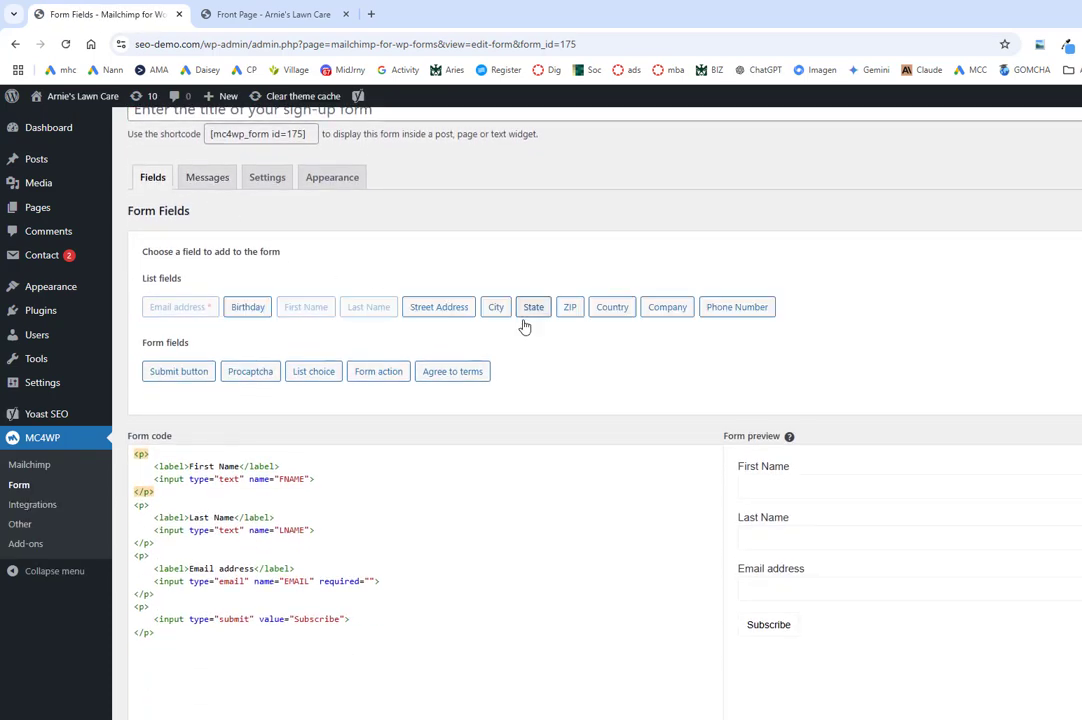
scroll(526, 330, "down", 2)
scroll(285, 232, "up", 3)
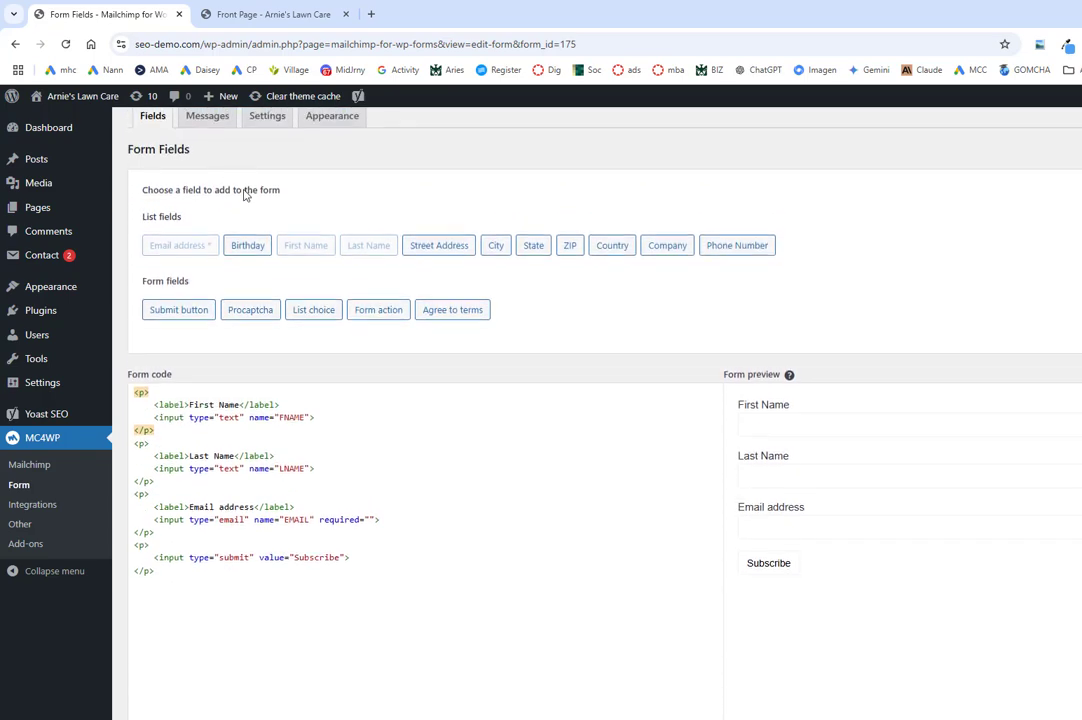
scroll(280, 235, "up", 2)
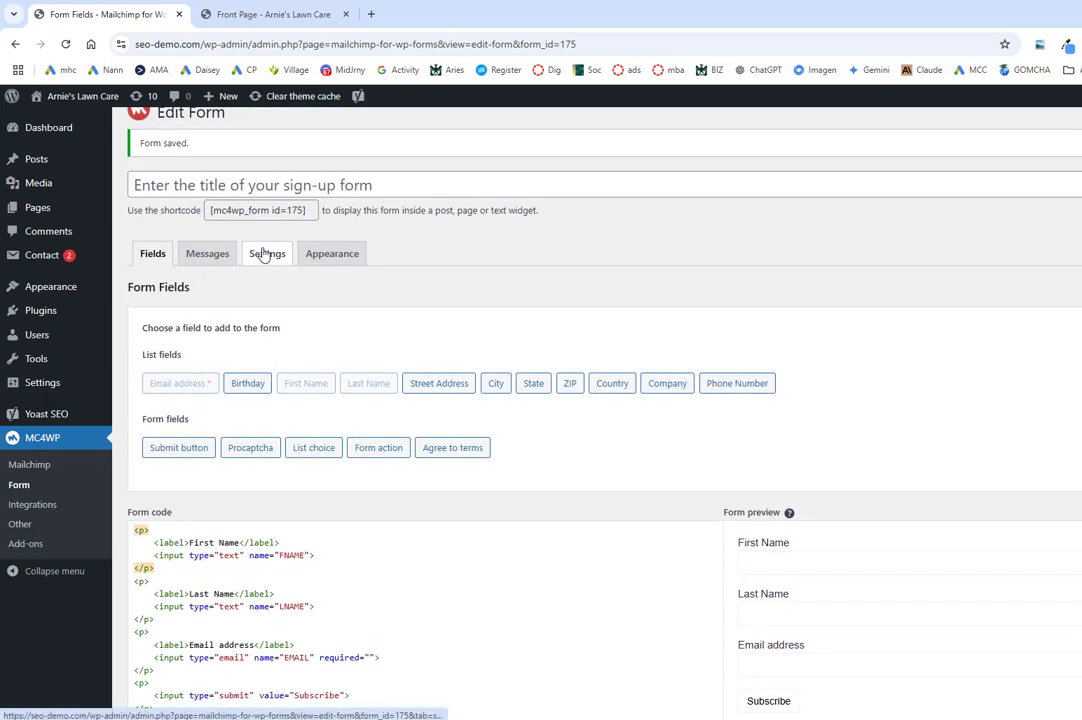
Step: Review the form's Settings, Appearance, Fields and Messages tabs, ending on the default response messages
left_click(265, 254)
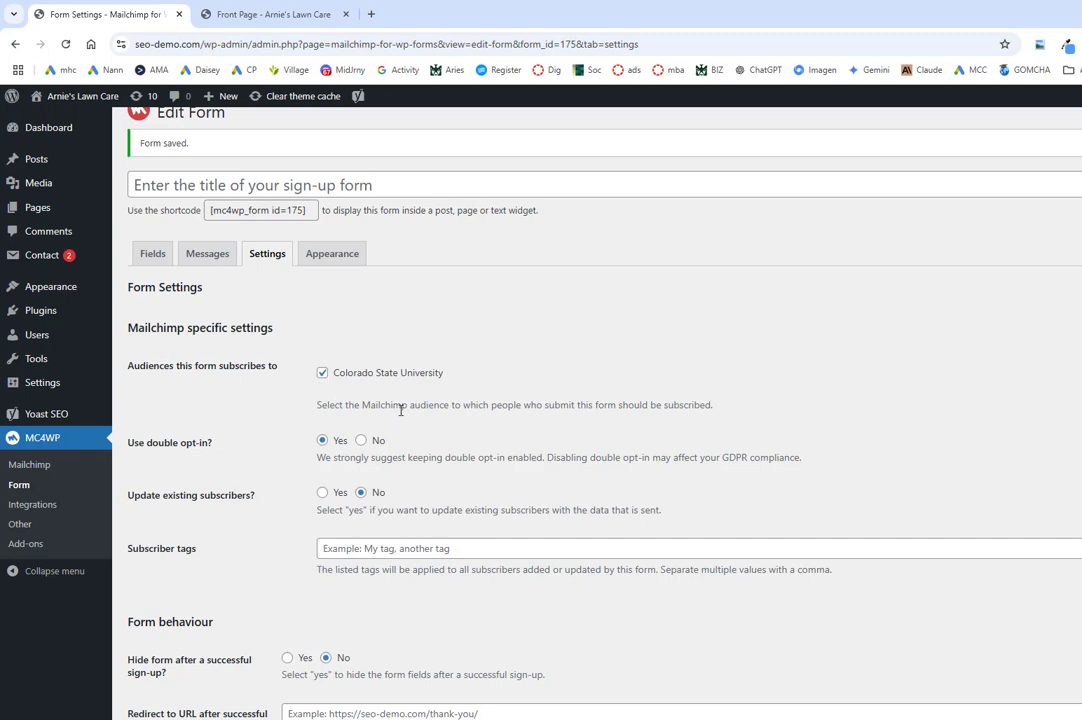
scroll(605, 385, "down", 2)
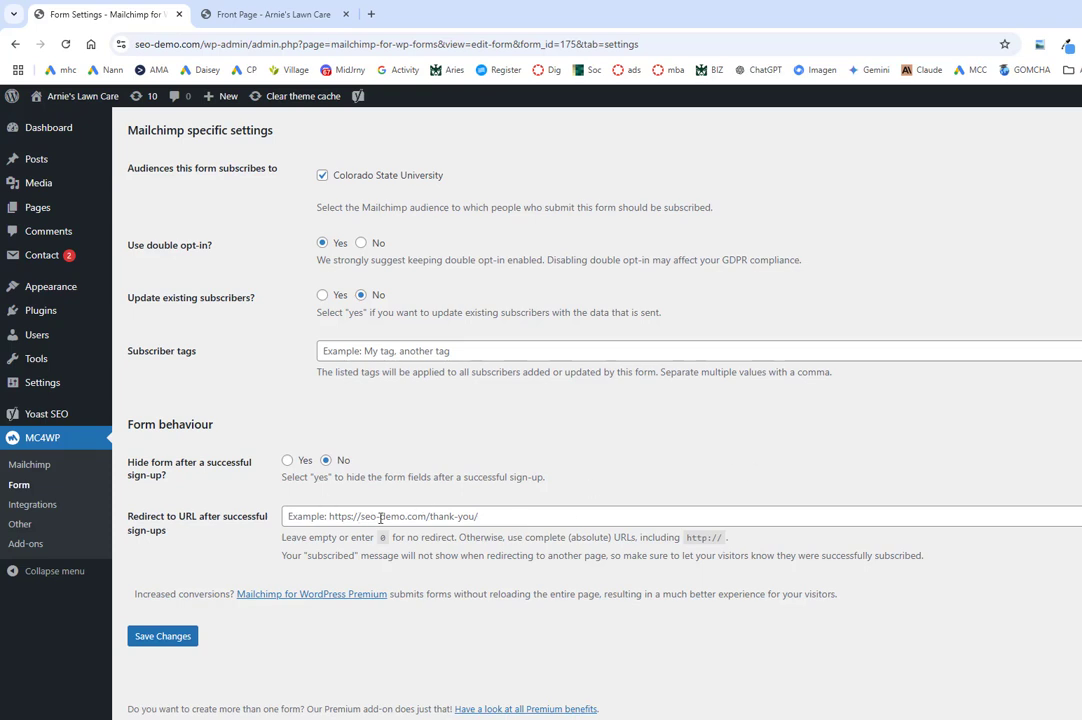
scroll(357, 472, "up", 2)
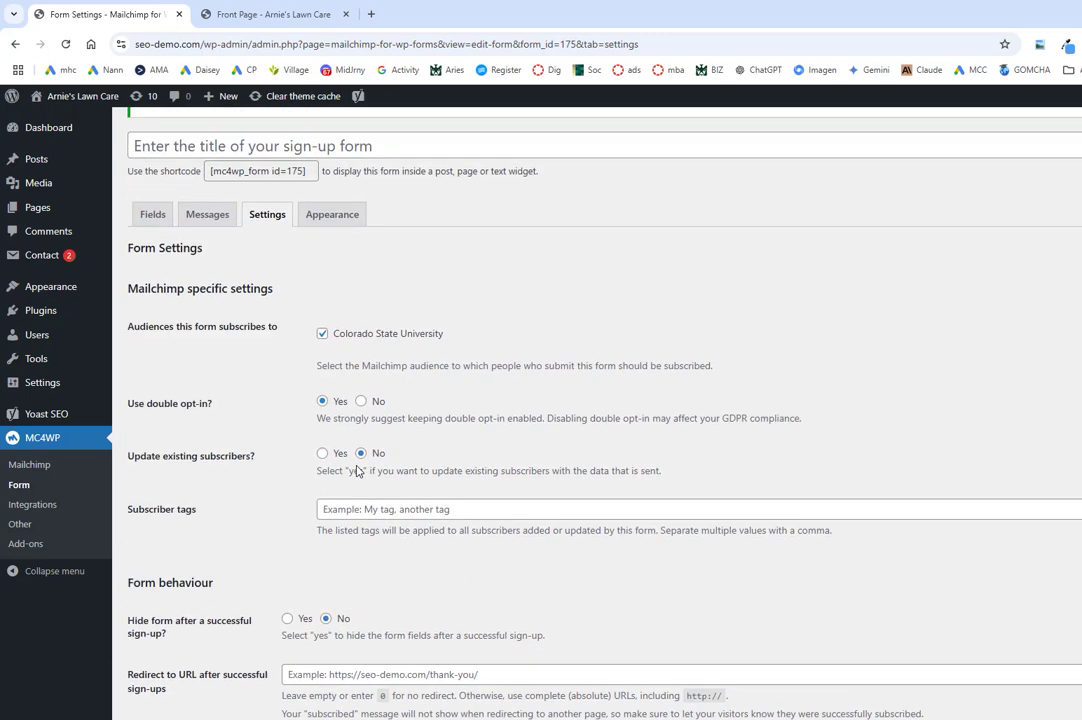
scroll(357, 472, "up", 1)
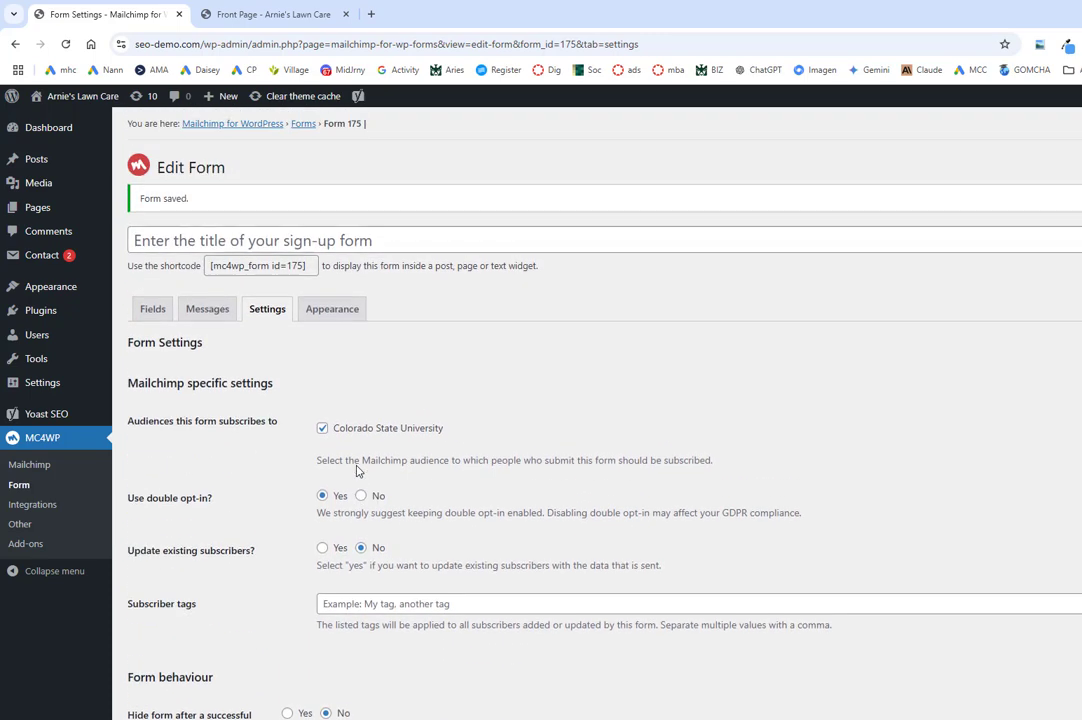
left_click(334, 311)
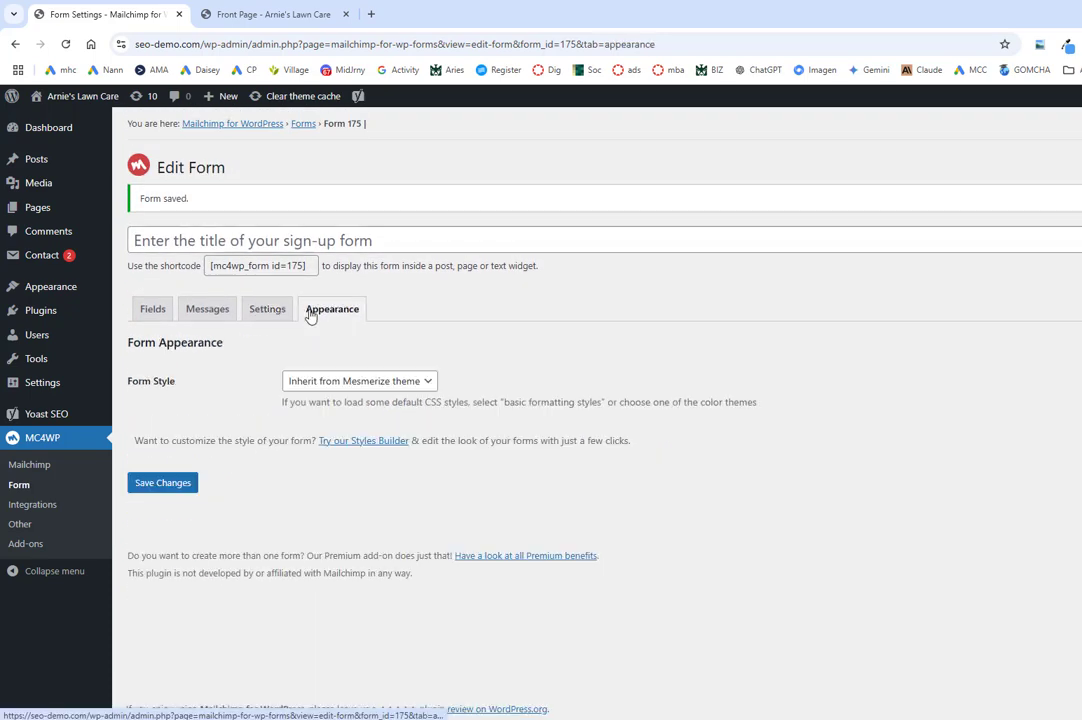
left_click(152, 310)
left_click(208, 310)
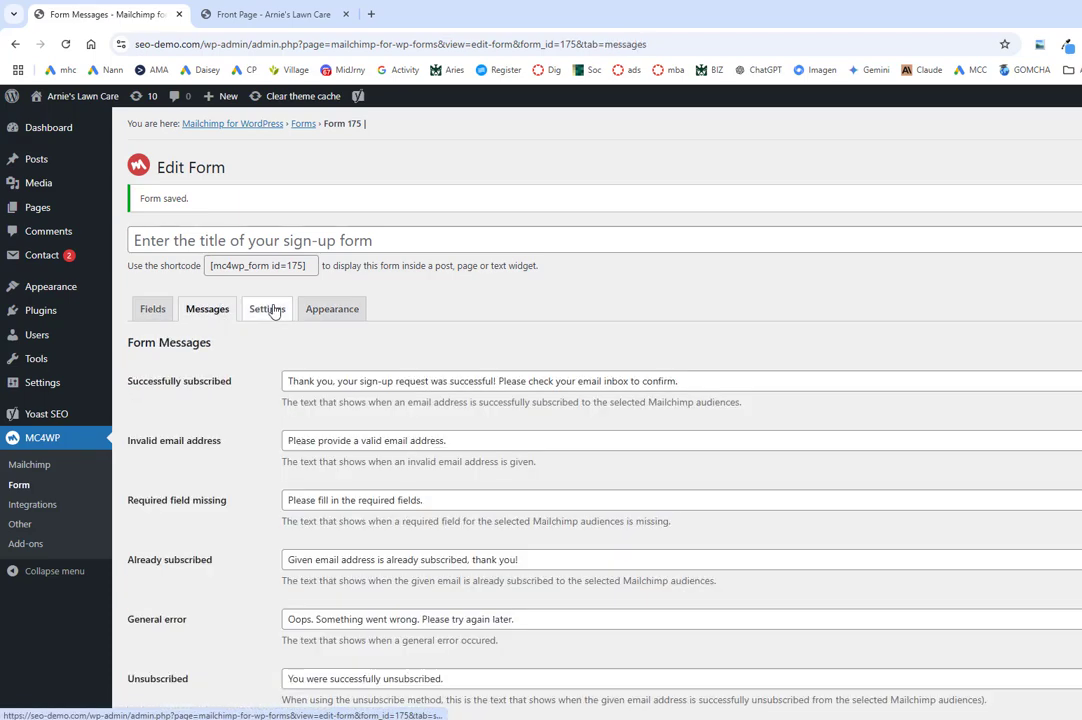
scroll(222, 330, "down", 1)
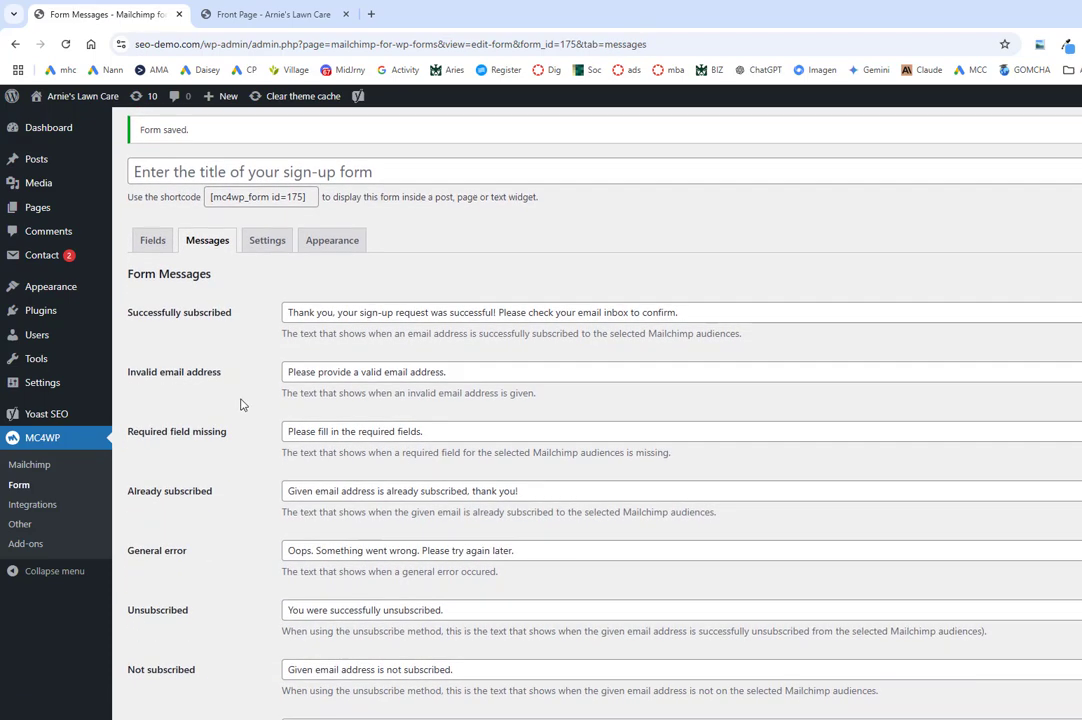
Step: Copy the form's [mc4wp_form id=175] shortcode
left_click(274, 197)
right_click(274, 197)
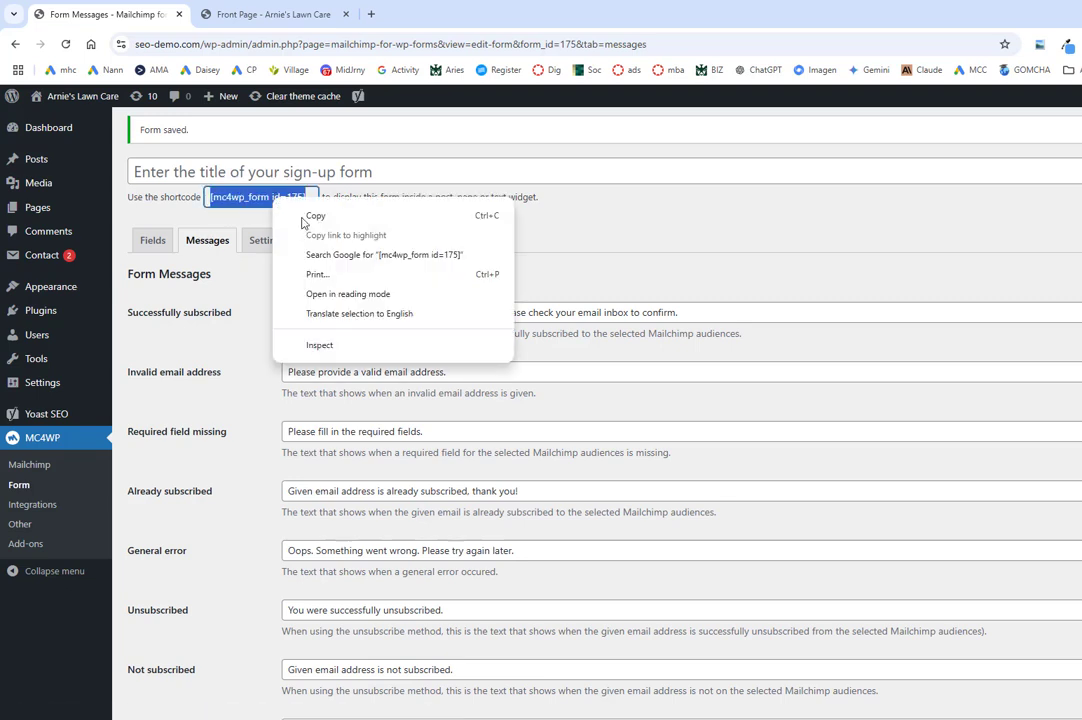
left_click(316, 216)
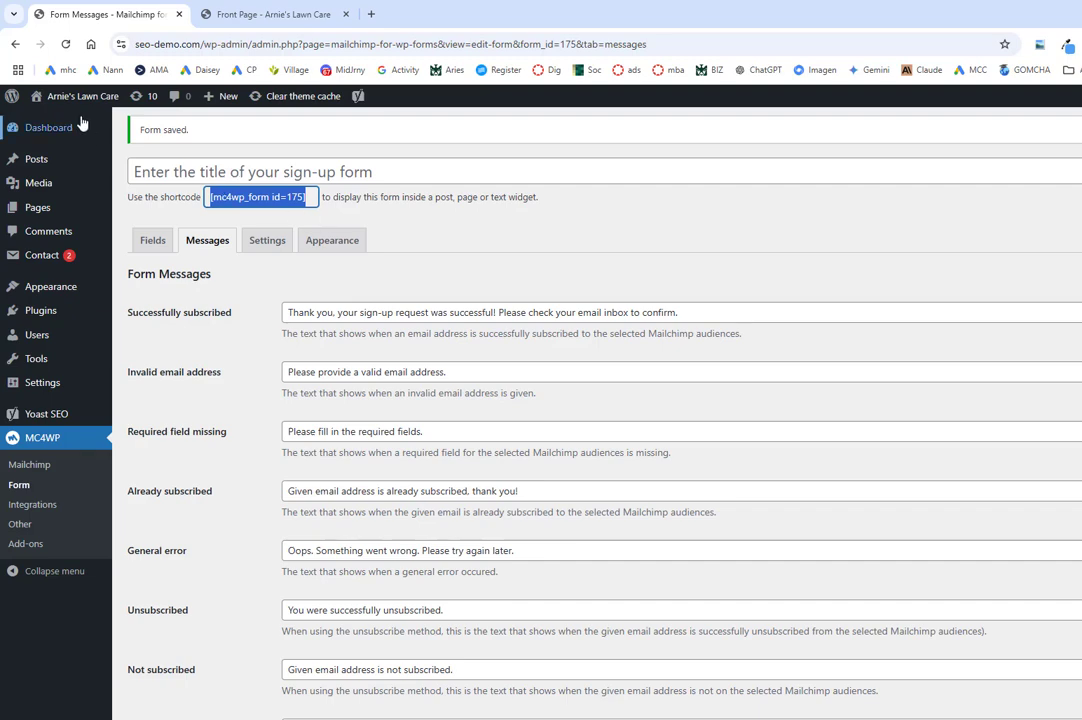
Step: Open the front page in the Customizer, dismiss the theme update notice, and edit the contact section's form
left_click(290, 14)
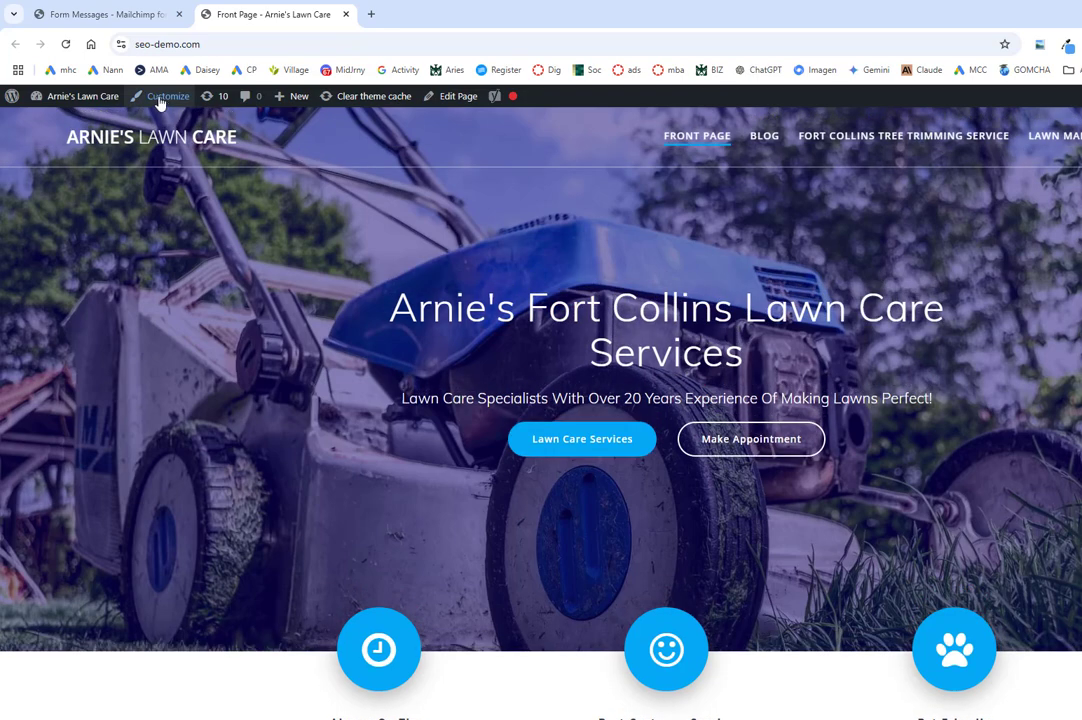
left_click(157, 96)
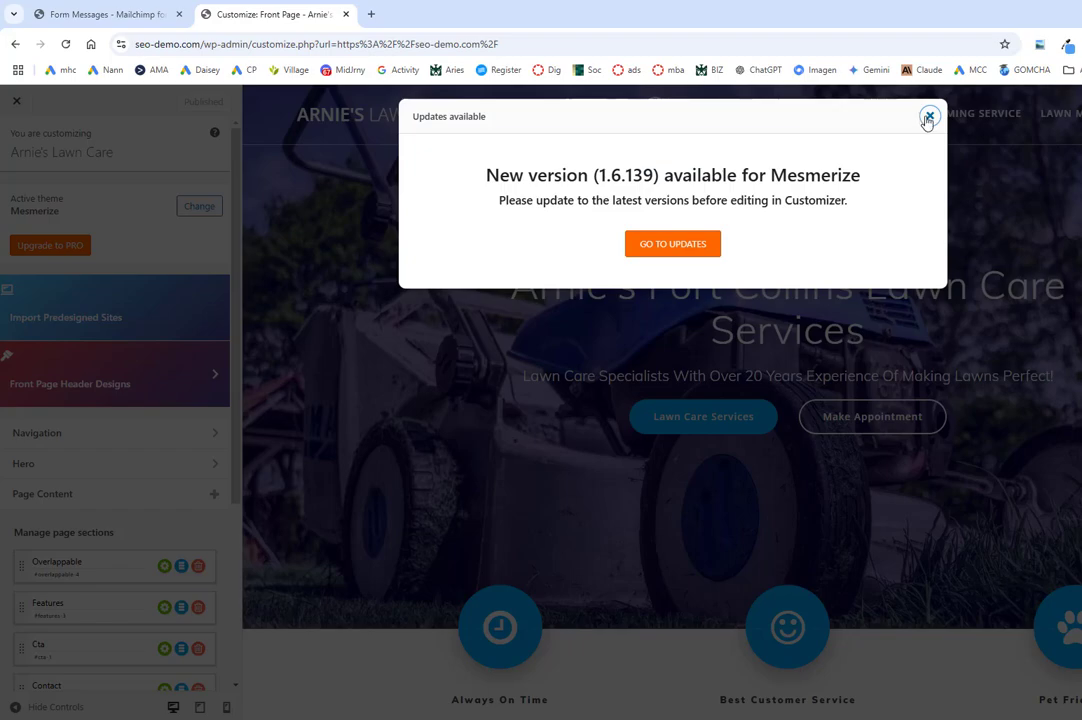
left_click(929, 116)
scroll(905, 553, "down", 5)
scroll(906, 553, "down", 7)
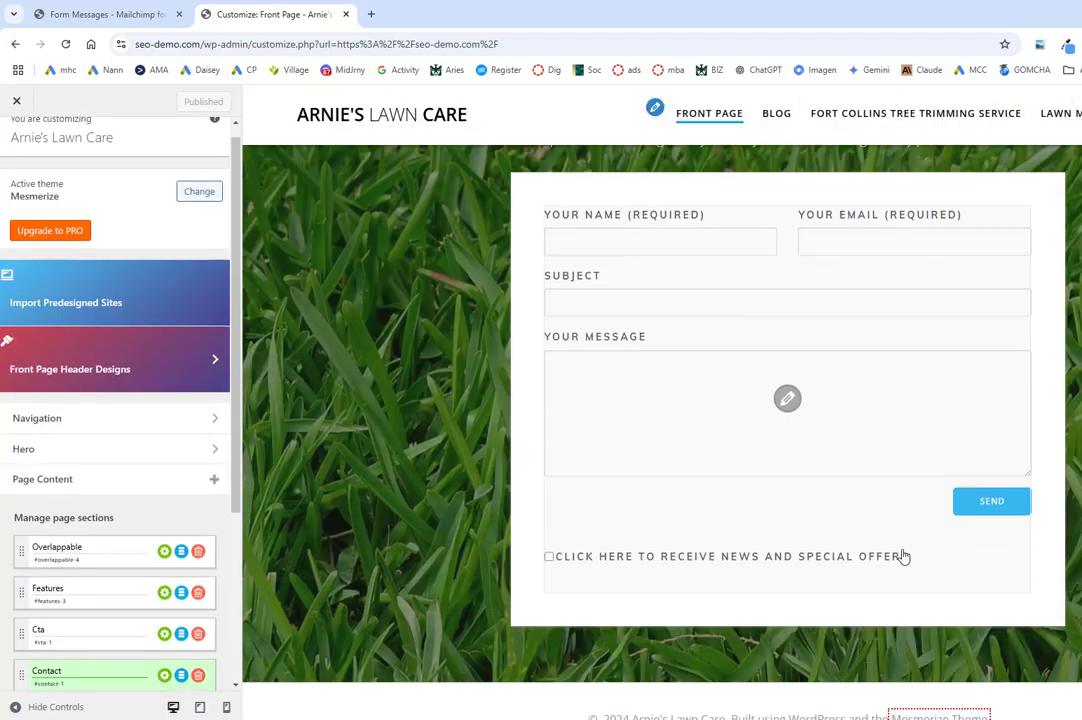
scroll(884, 512, "up", 1)
left_click(788, 494)
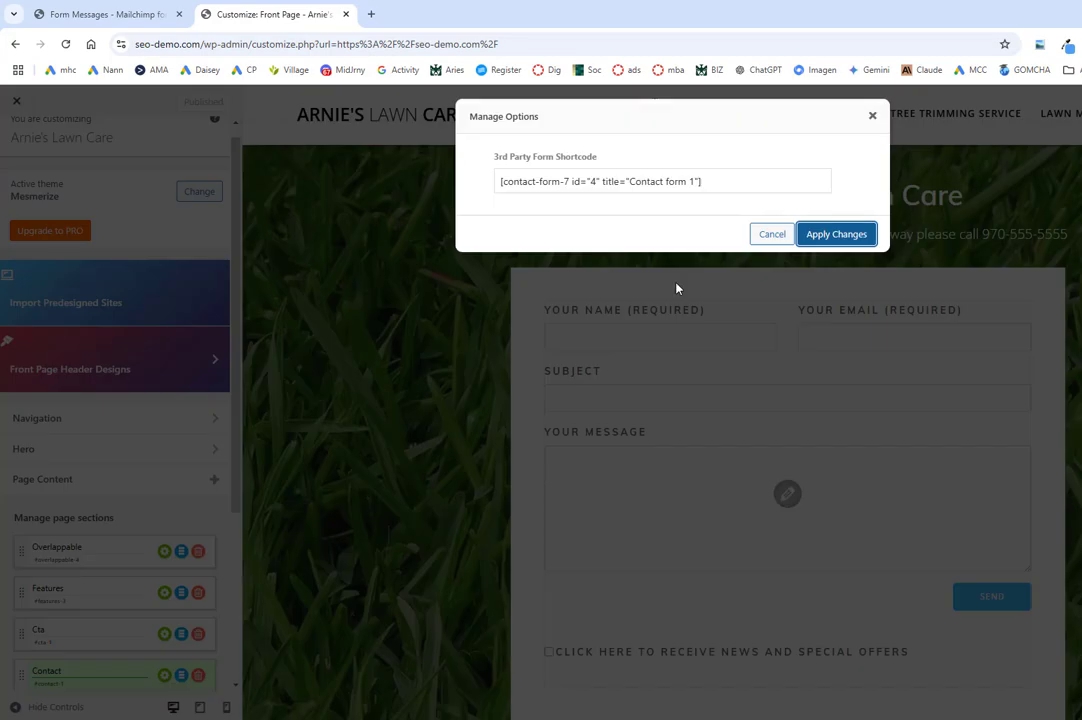
Step: Replace the contact form shortcode with [mc4wp_form id=175], apply and publish, then exit the Customizer
triple_click(638, 181)
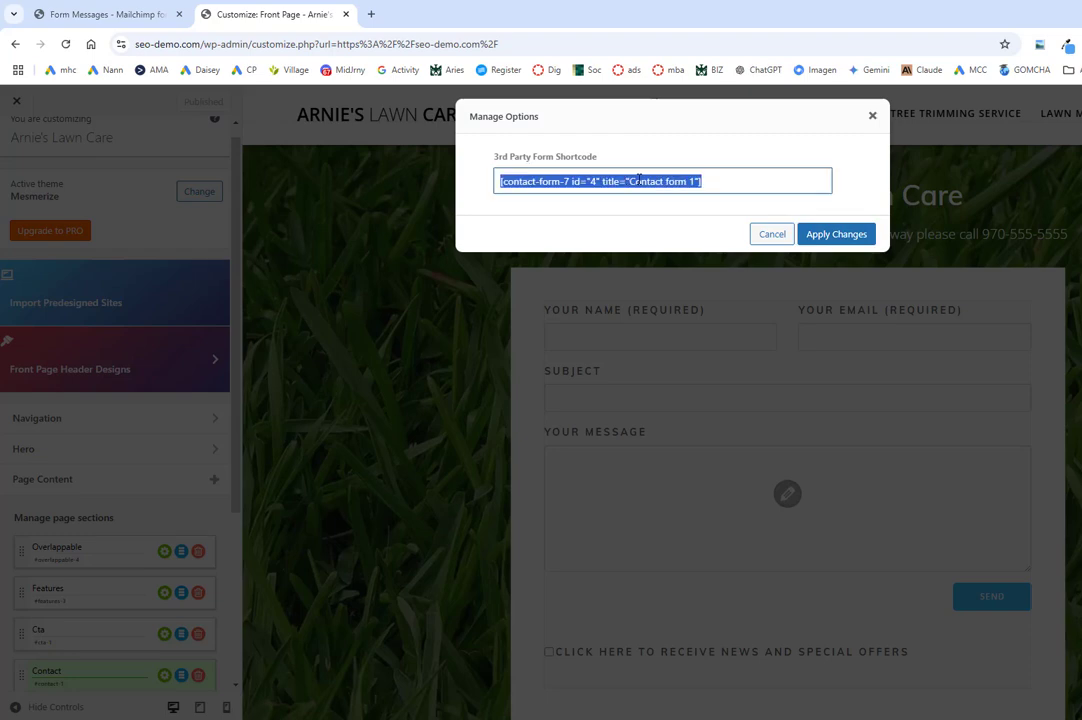
key("ctrl+v")
left_click(838, 234)
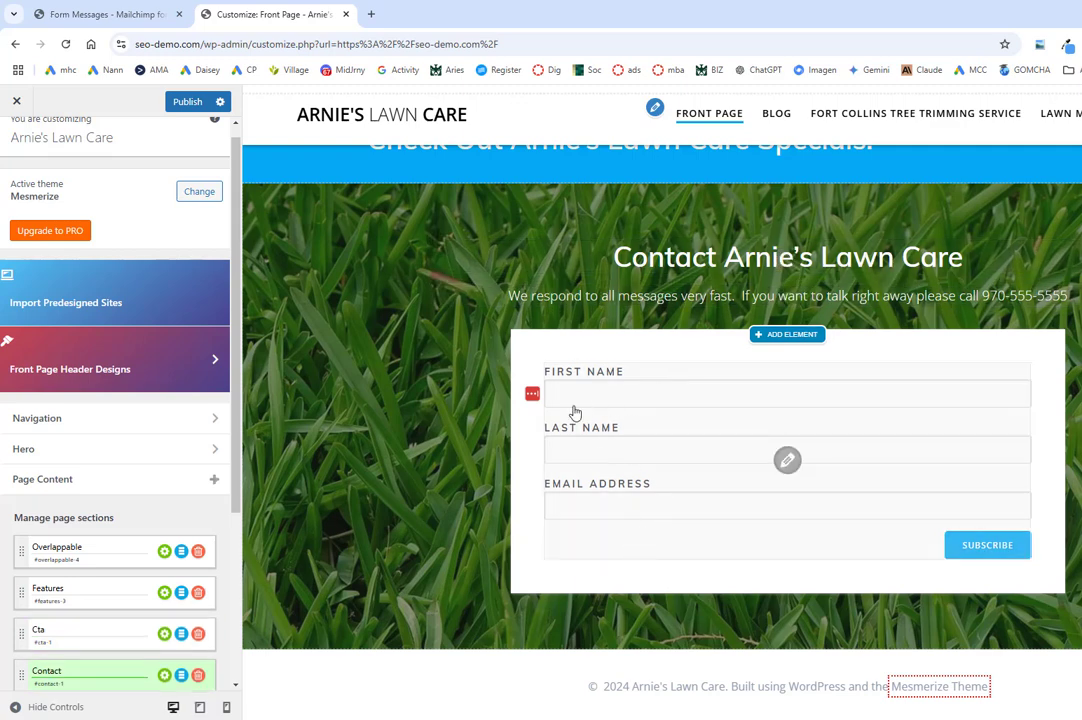
left_click(185, 102)
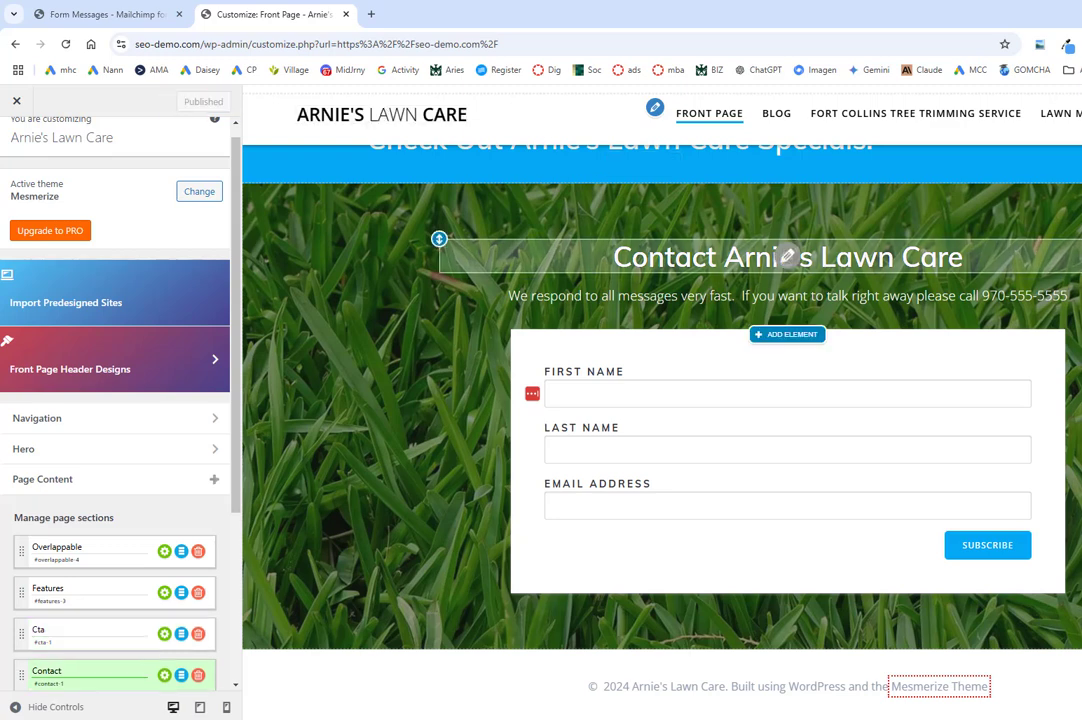
left_click(15, 100)
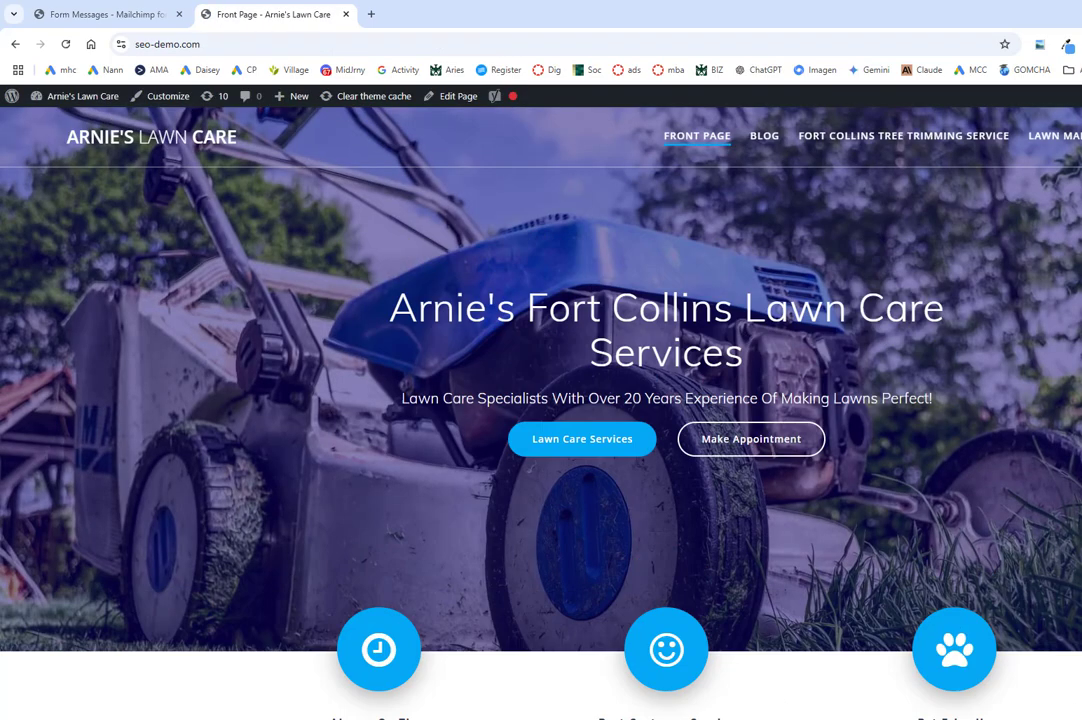
Step: Submit the test sign-up, reveal the 'already subscribed' response, then maximize Mailchimp's Contacts window
scroll(948, 617, "down", 10)
scroll(948, 617, "up", 1)
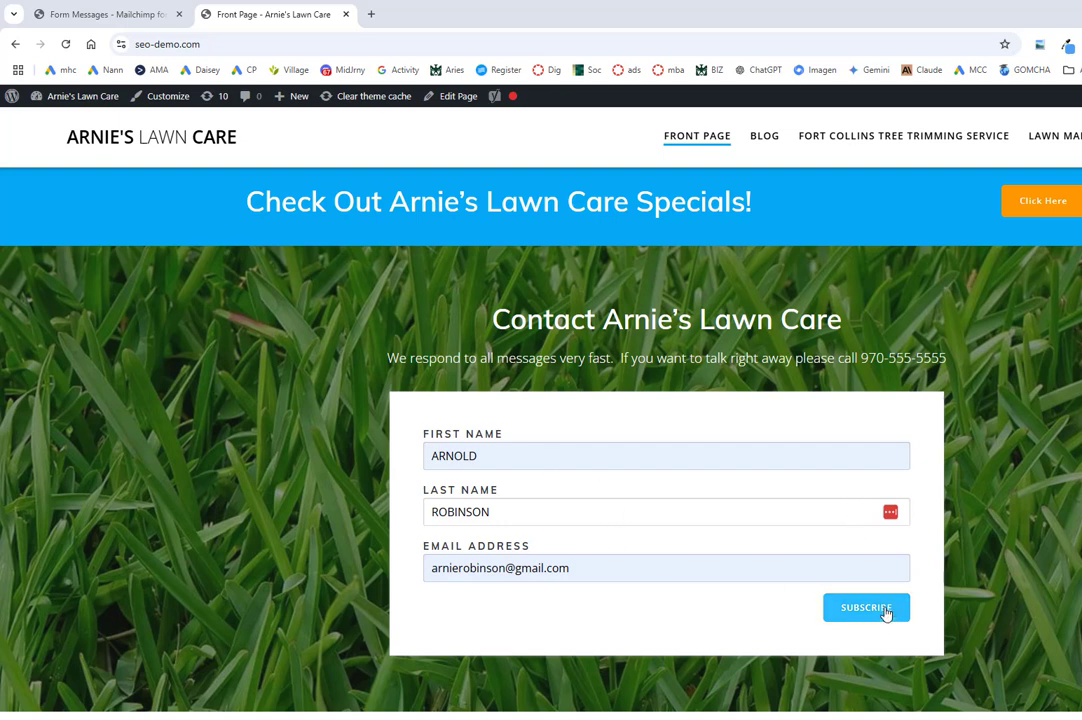
left_click(866, 608)
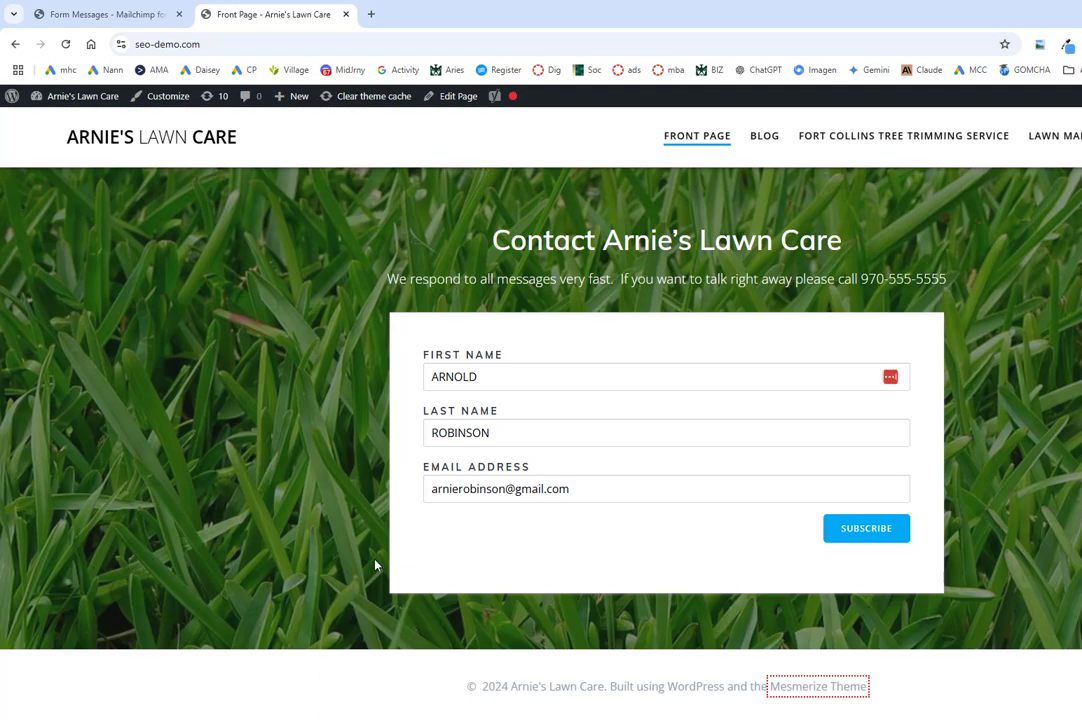
left_click_drag(747, 560, 668, 545)
left_click_drag(461, 555, 411, 571)
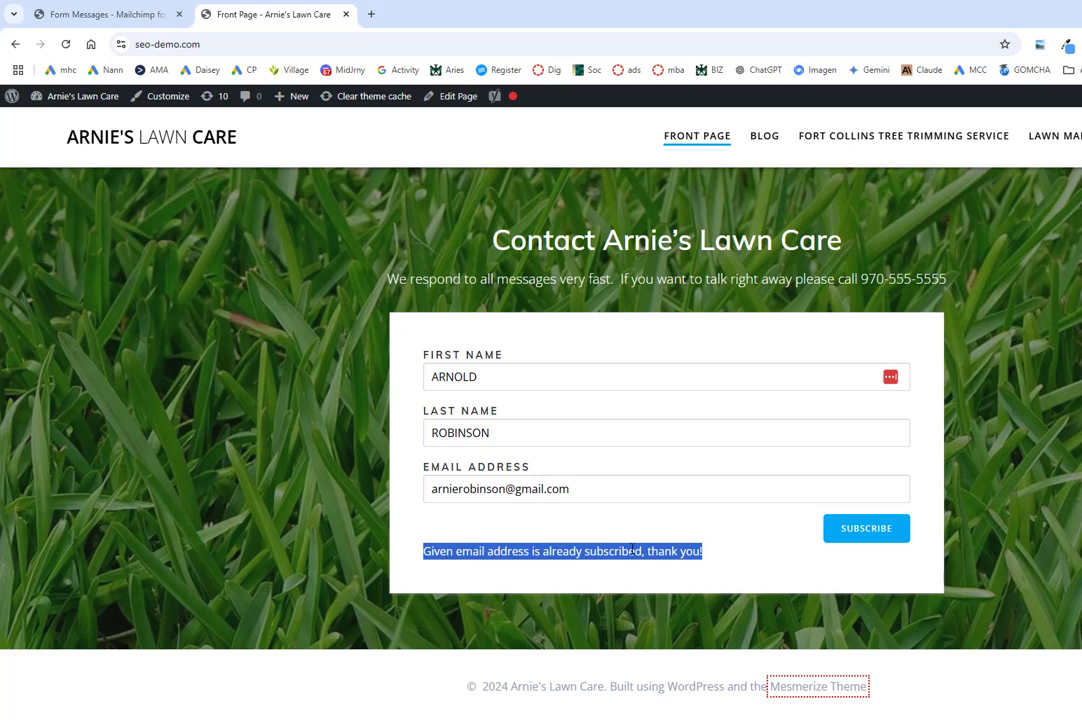
left_click(505, 543)
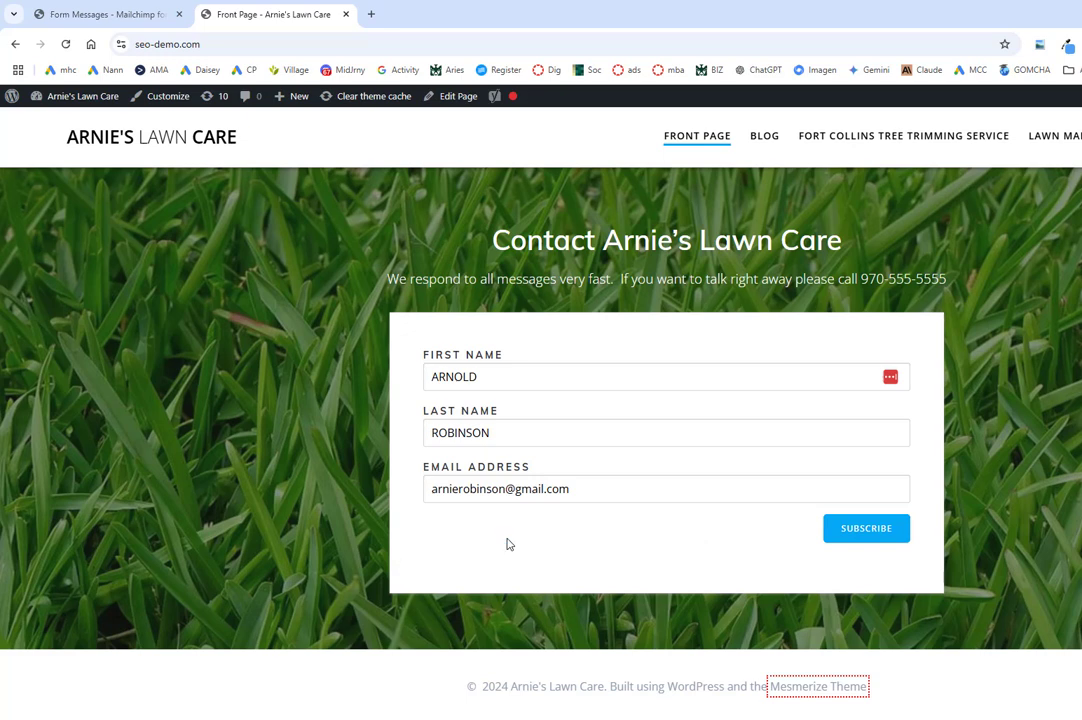
left_click_drag(422, 551, 645, 546)
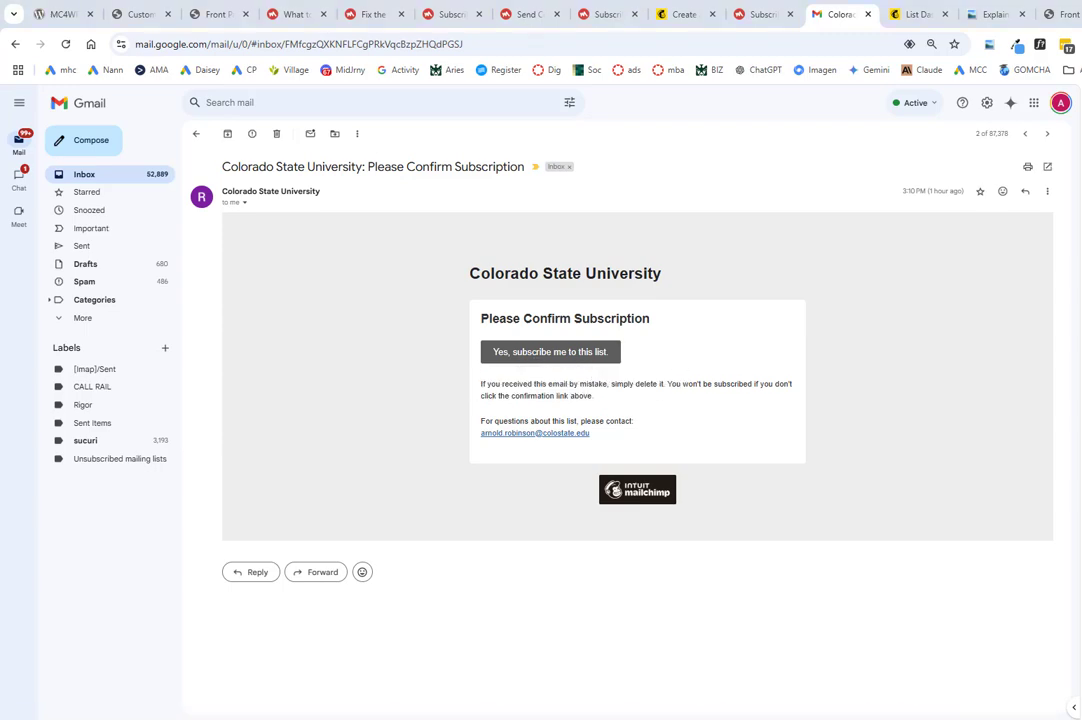
left_click_drag(875, 299, 454, 76)
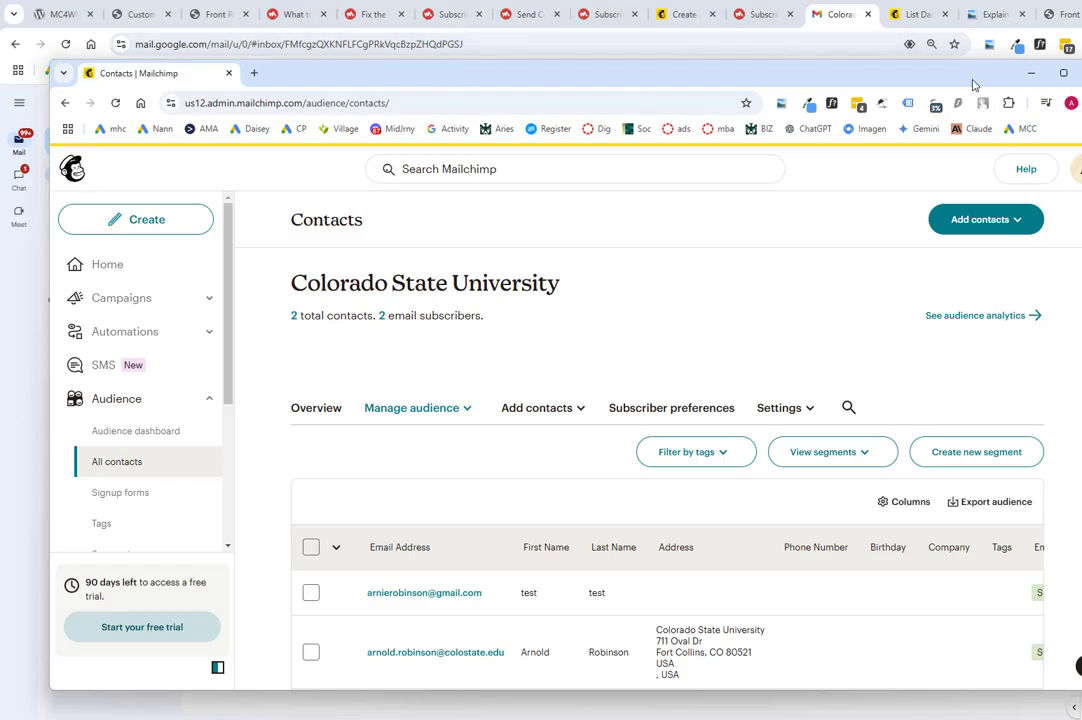
left_click(1064, 75)
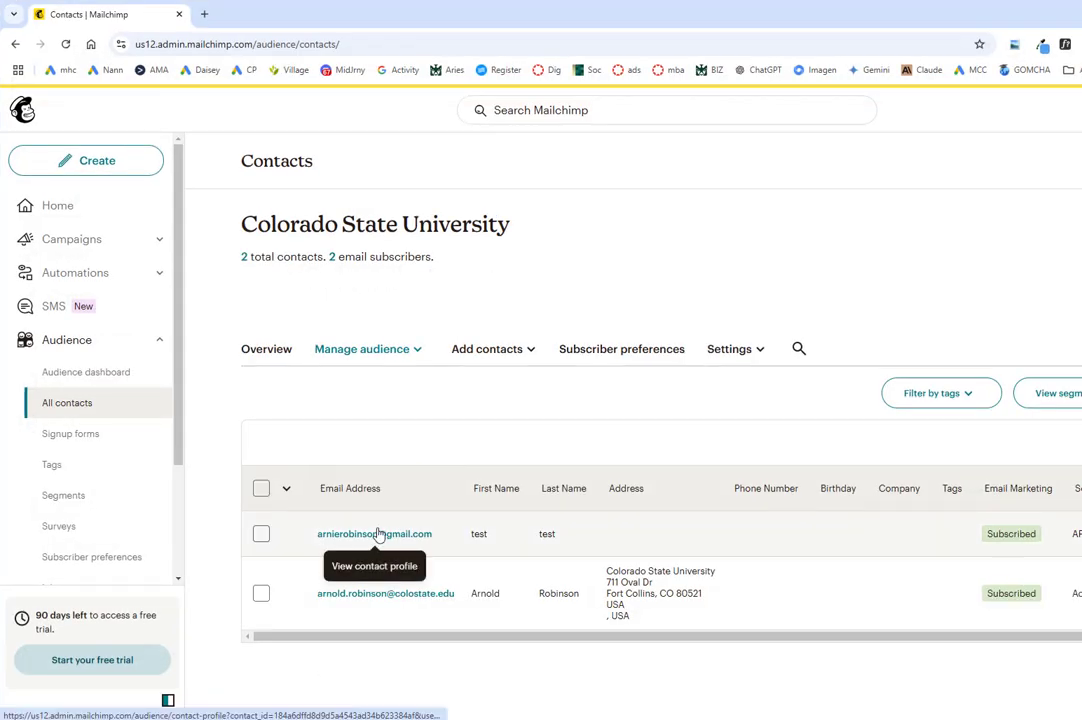